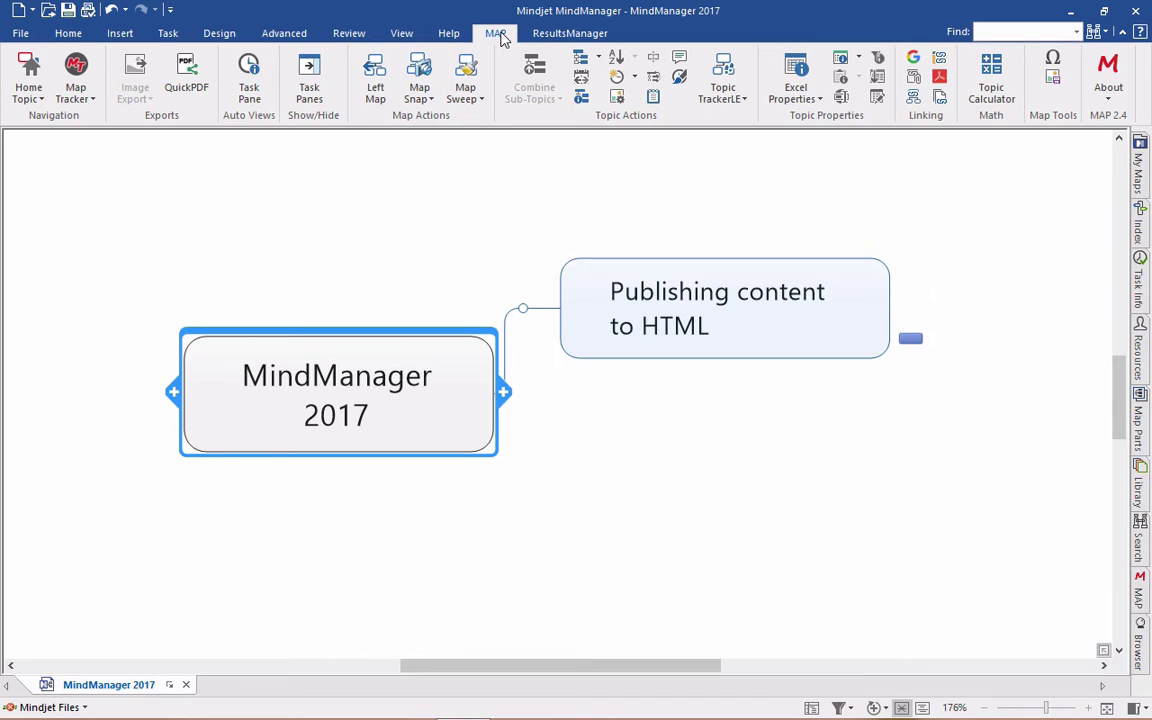
Step: Open the ResultsManager Help reference map and expand its Resources branch
{"action": "left_click", "coordinate": [558, 36]}
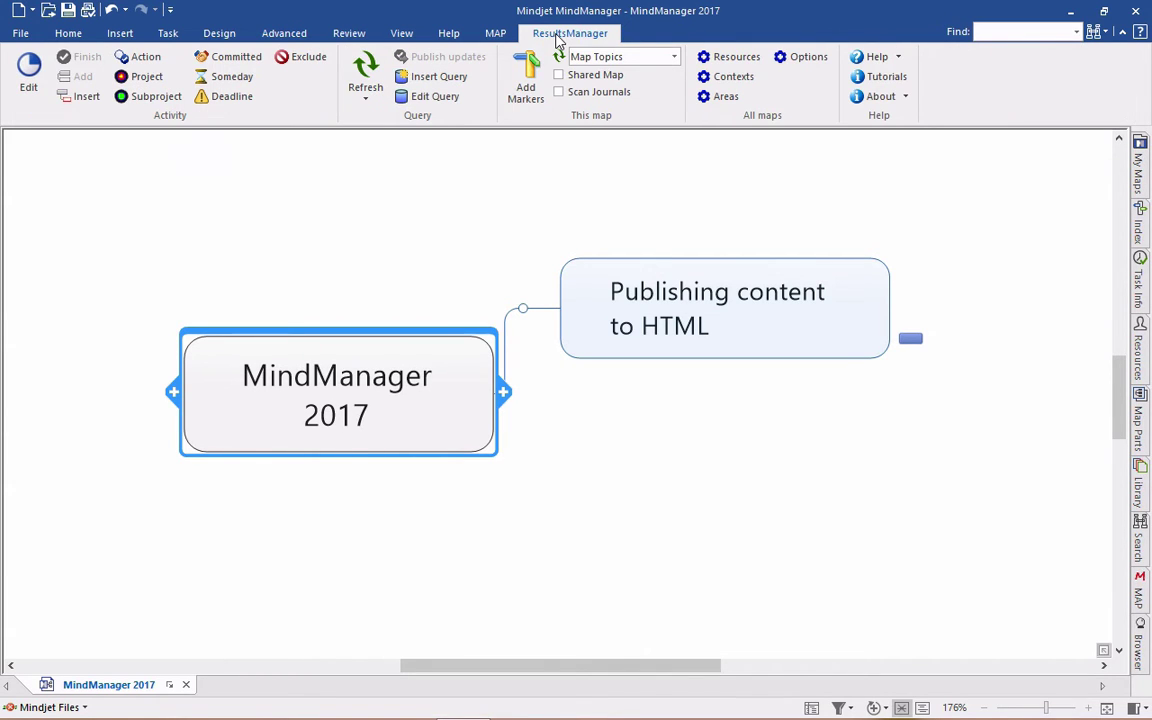
{"action": "left_click", "coordinate": [873, 62]}
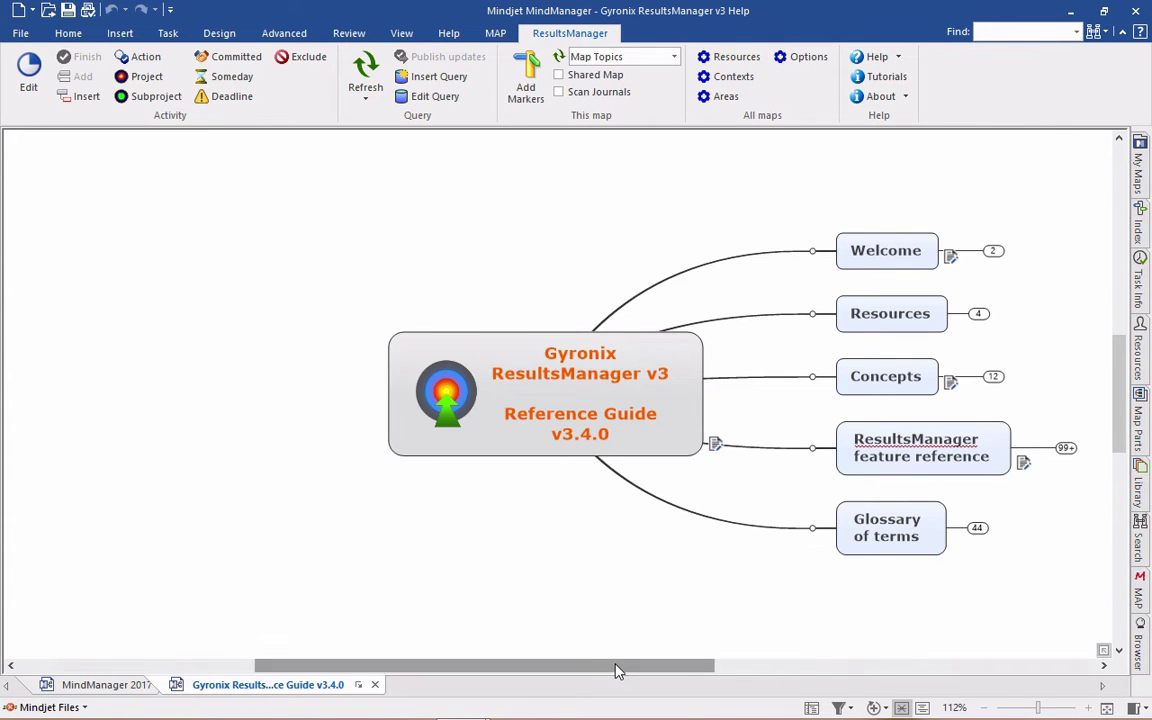
{"action": "scroll", "coordinate": [557, 600], "scroll_direction": "right", "scroll_amount": 5}
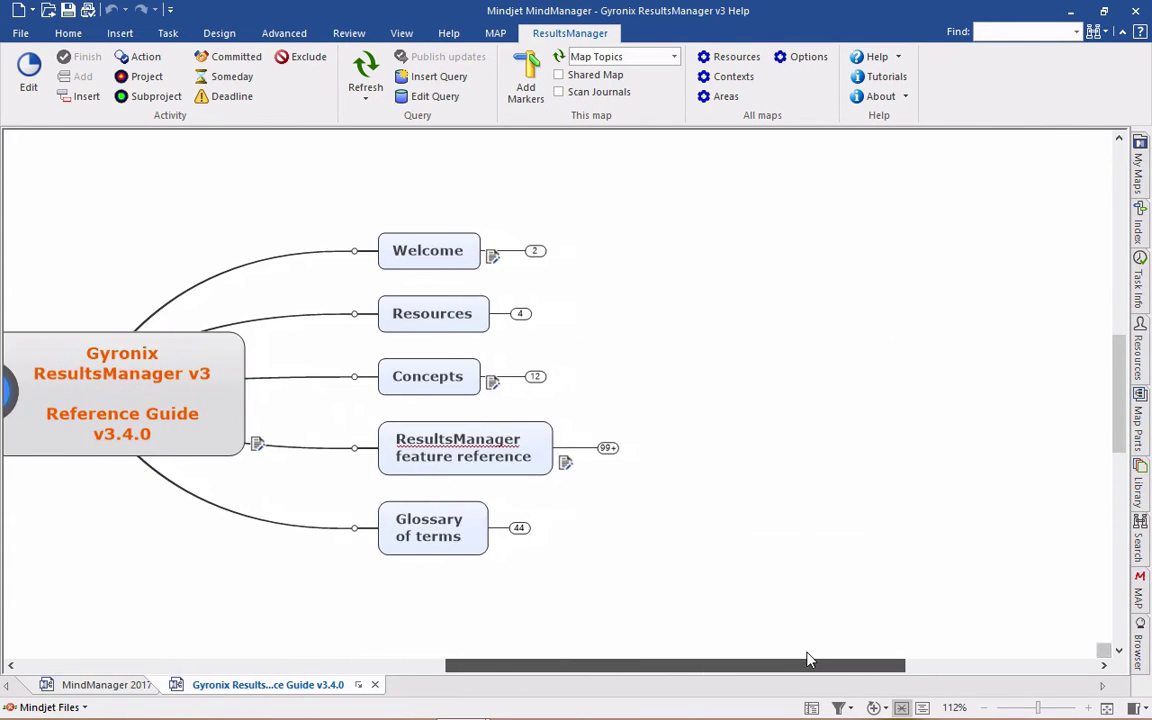
{"action": "left_click", "coordinate": [519, 313]}
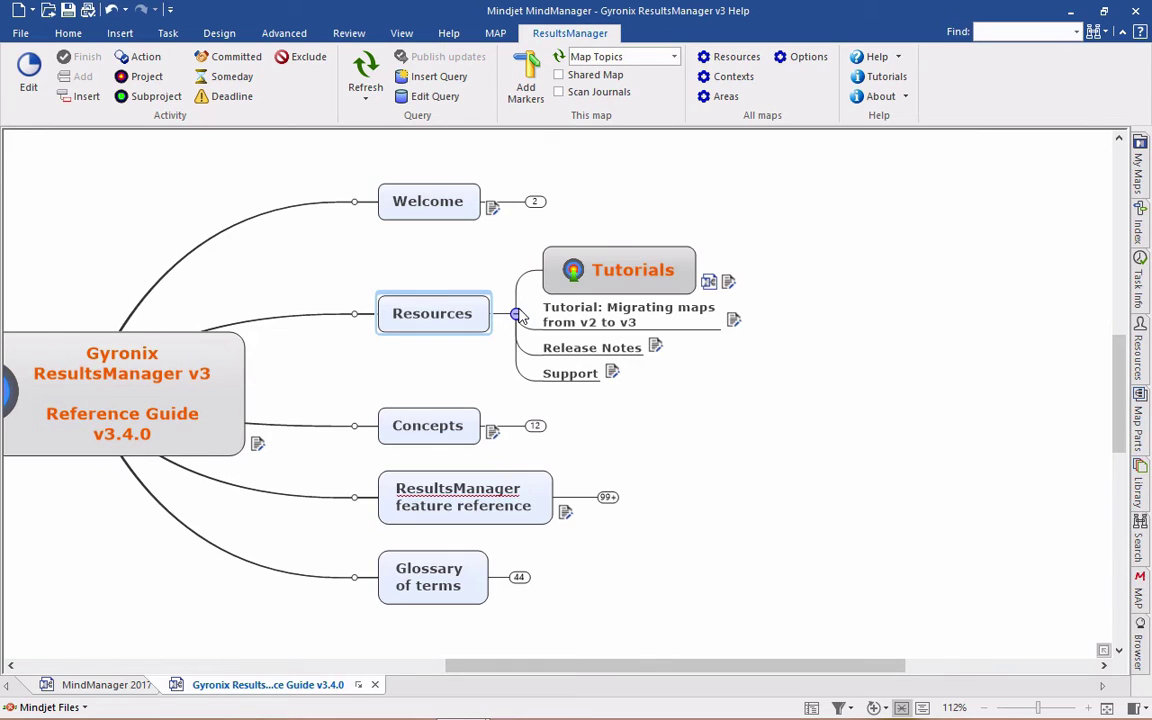
Step: View the Tutorials notes, follow the Tutorials and Demonstration map links, then close them
{"action": "left_click", "coordinate": [728, 281]}
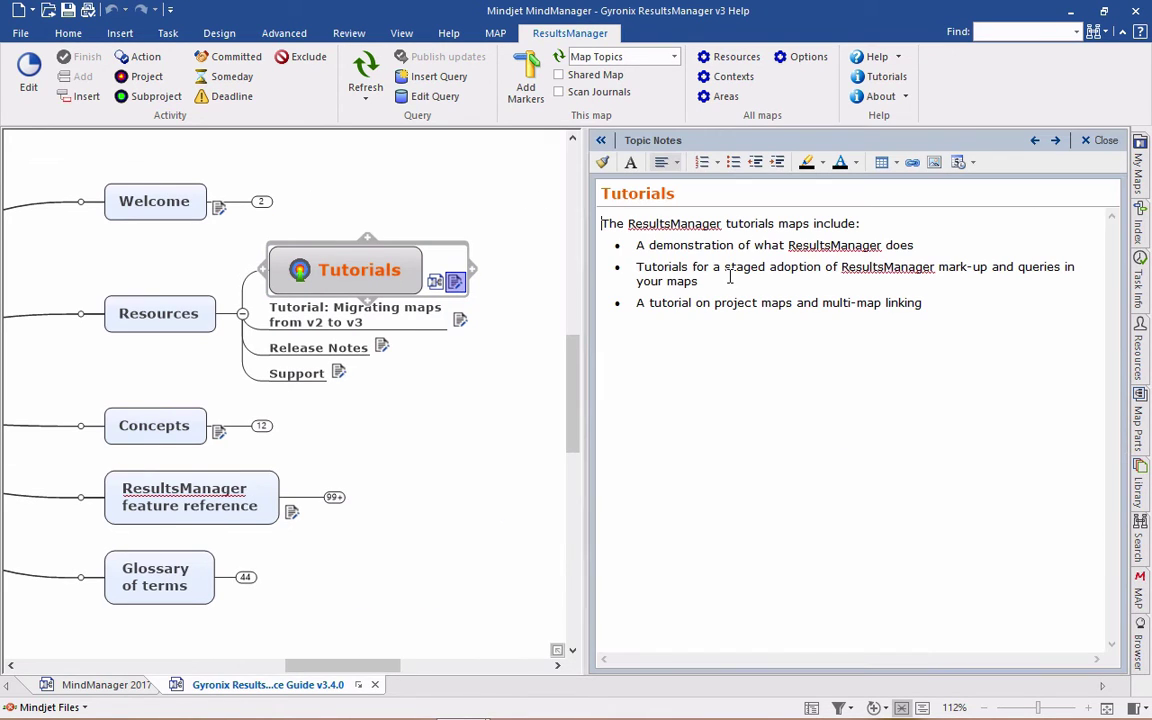
{"action": "left_click", "coordinate": [1100, 140]}
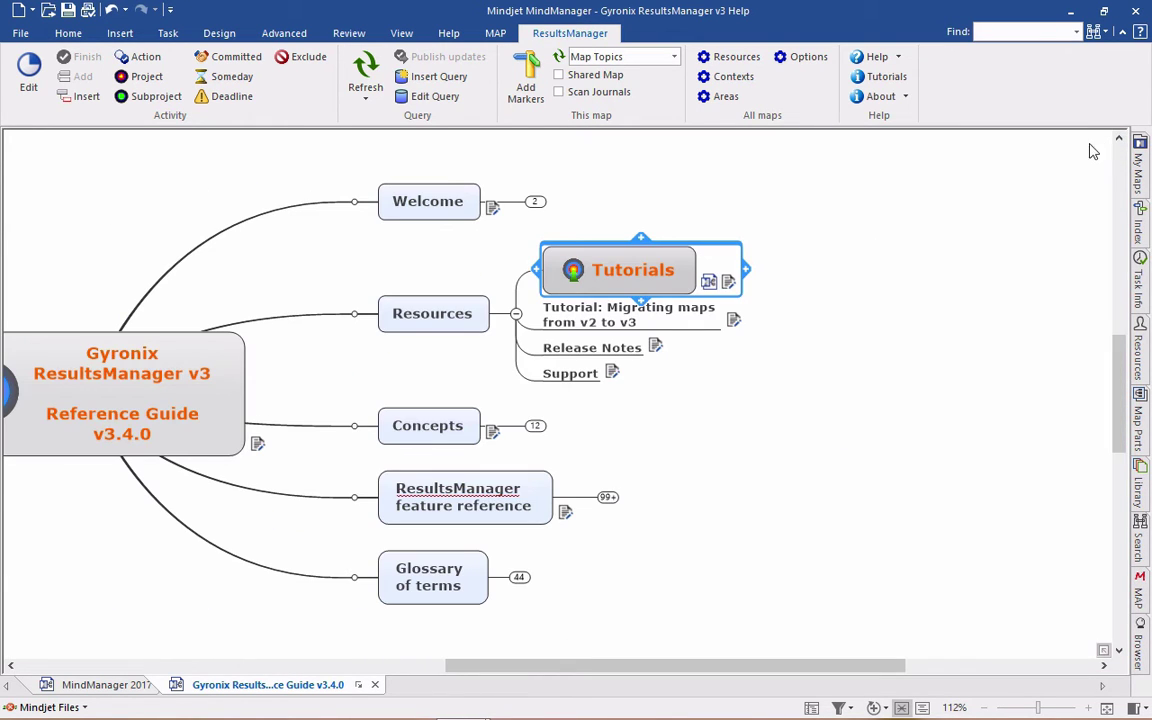
{"action": "left_click", "coordinate": [709, 283]}
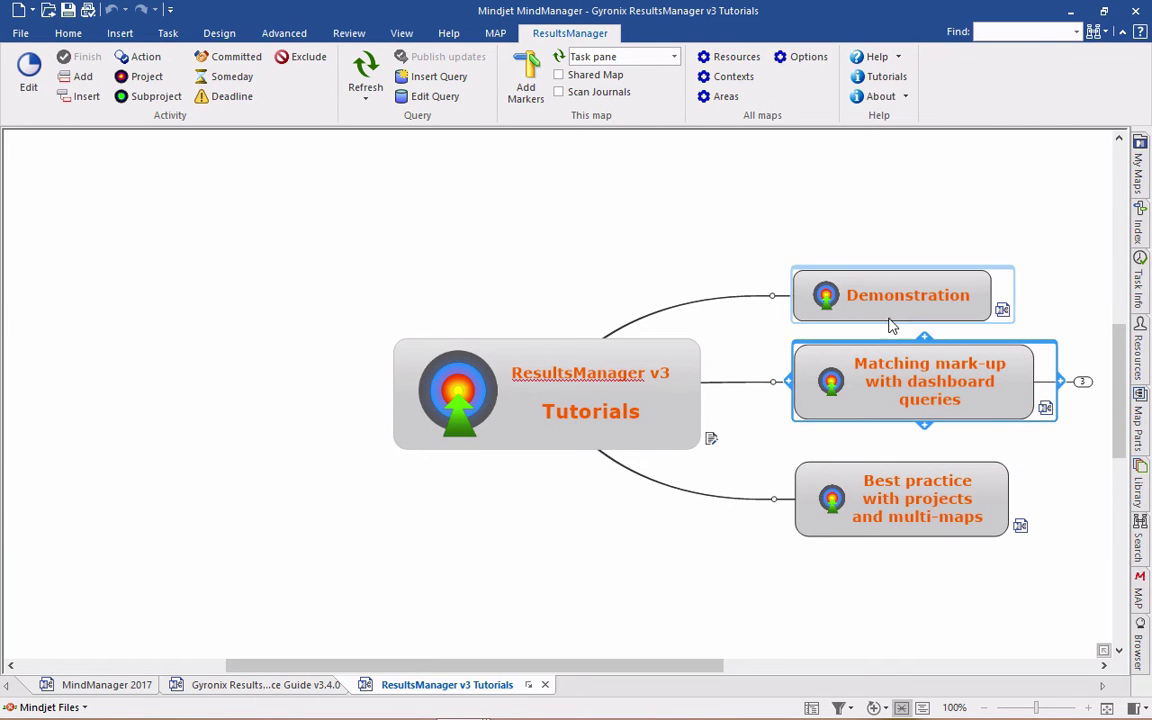
{"action": "left_click", "coordinate": [1002, 309]}
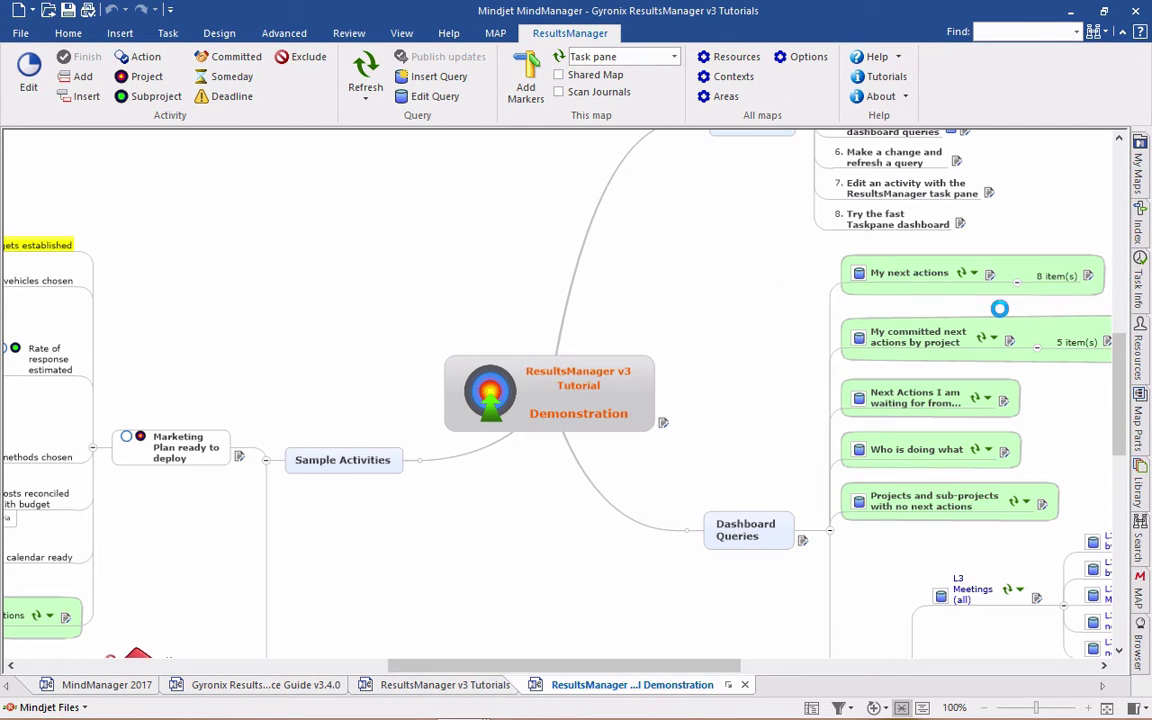
{"action": "left_click", "coordinate": [648, 428]}
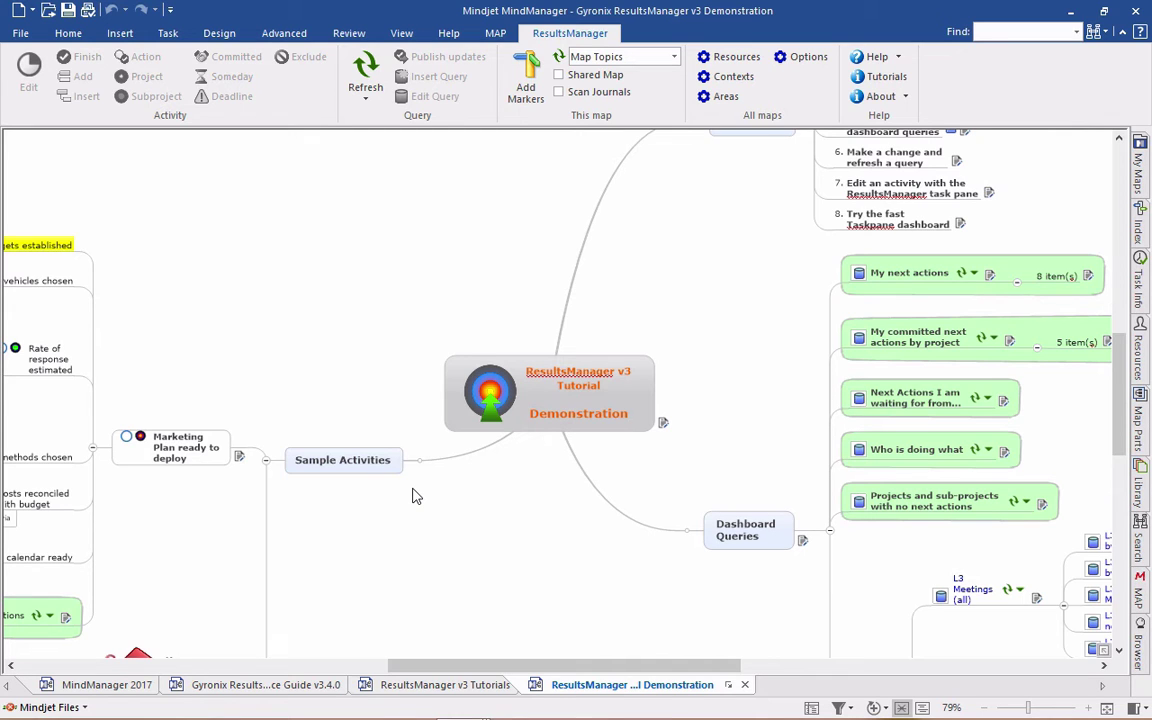
{"action": "key", "text": "ctrl+w"}
{"action": "key", "text": "ctrl+w"}
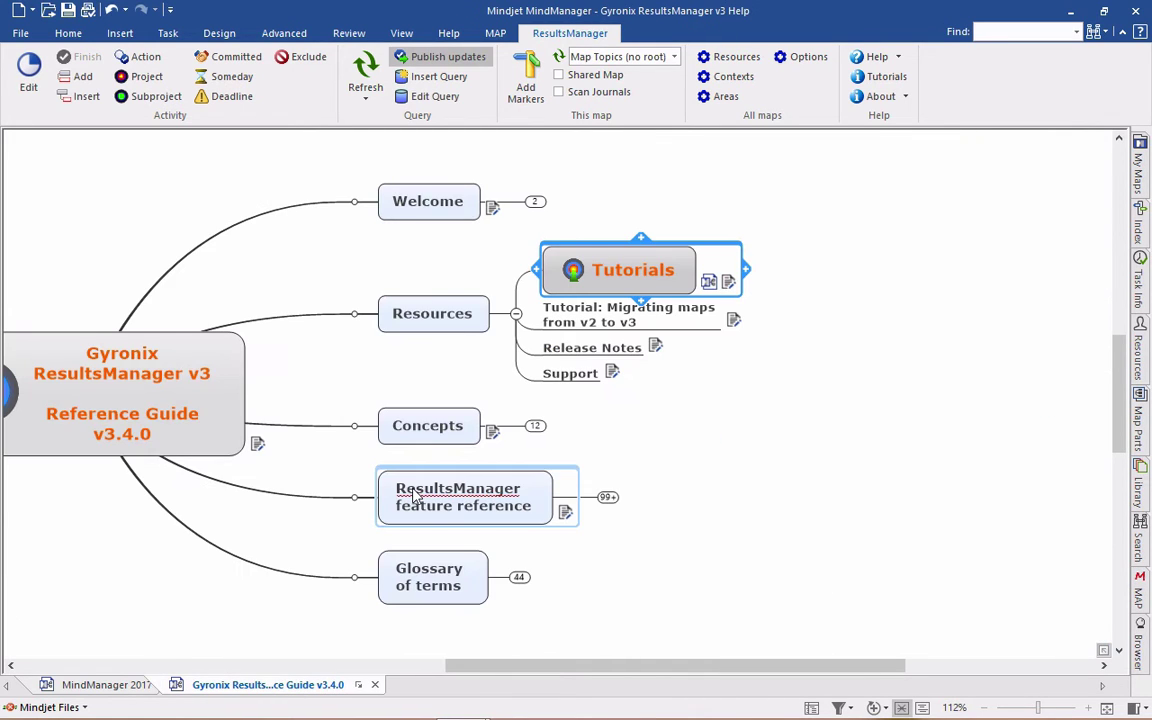
Step: Collapse Resources and start an HTML5 Interactive Map export
{"action": "left_click", "coordinate": [516, 314]}
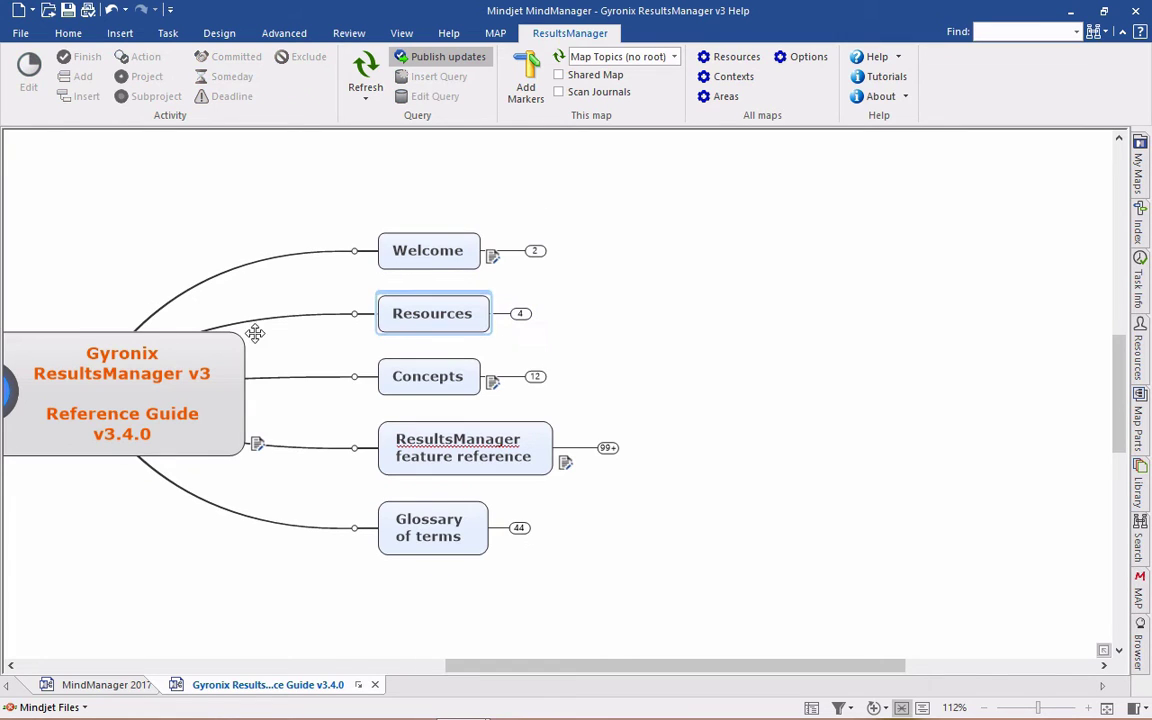
{"action": "left_click", "coordinate": [16, 35]}
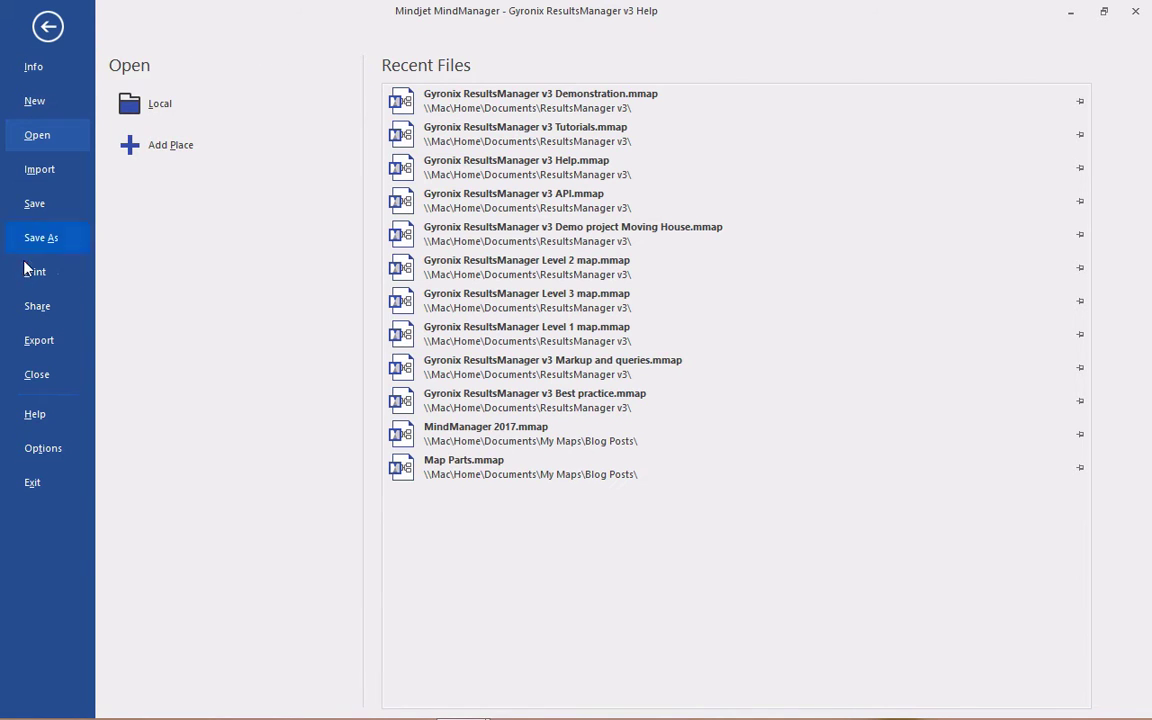
{"action": "left_click", "coordinate": [40, 338]}
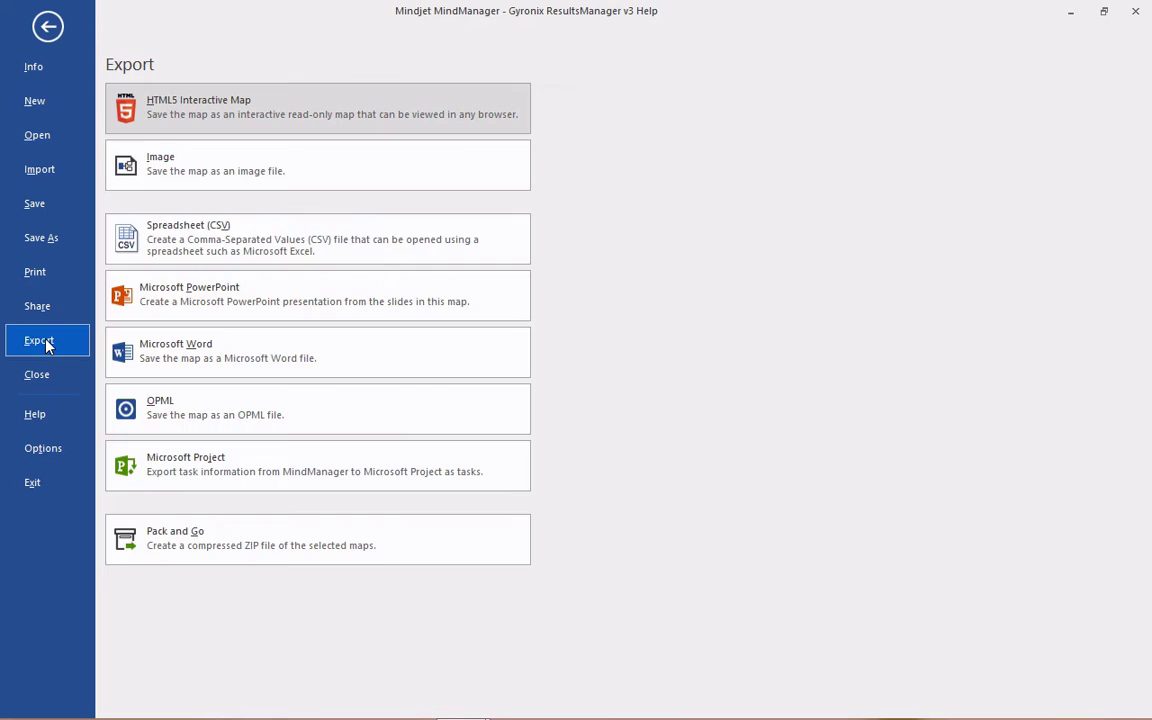
{"action": "left_click", "coordinate": [213, 112]}
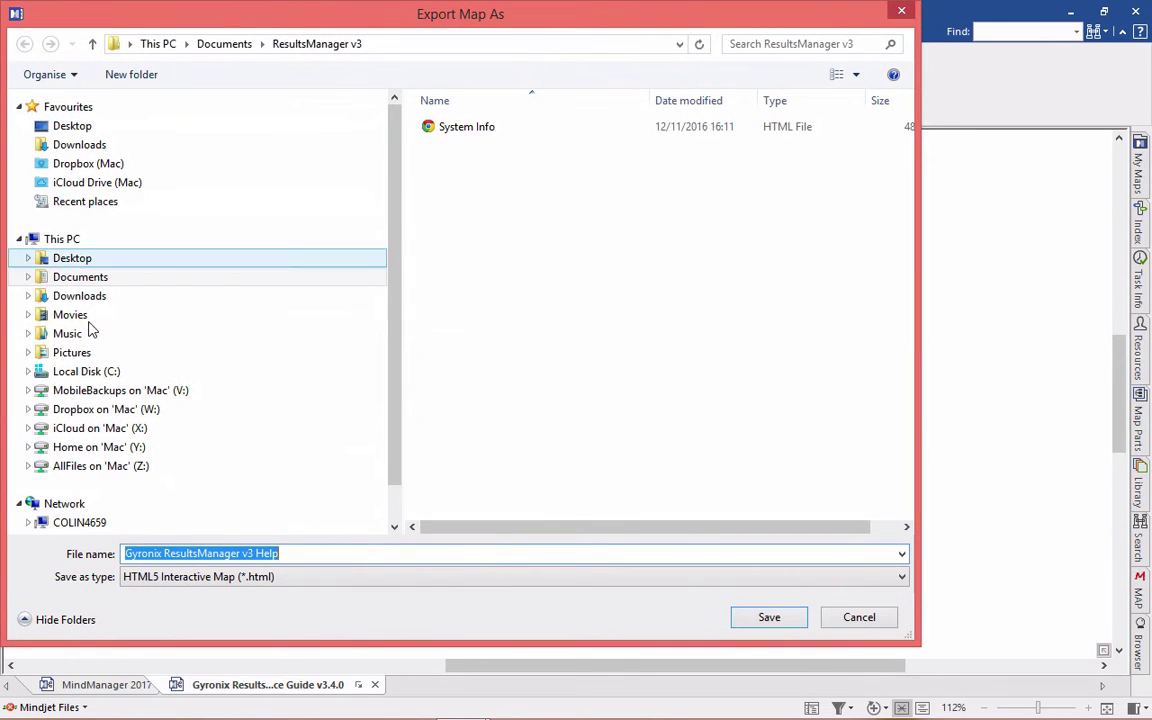
Step: Save the export to the Desktop, replacing 'Gyronix ResultsManager v3 Help'
{"action": "left_click", "coordinate": [50, 127]}
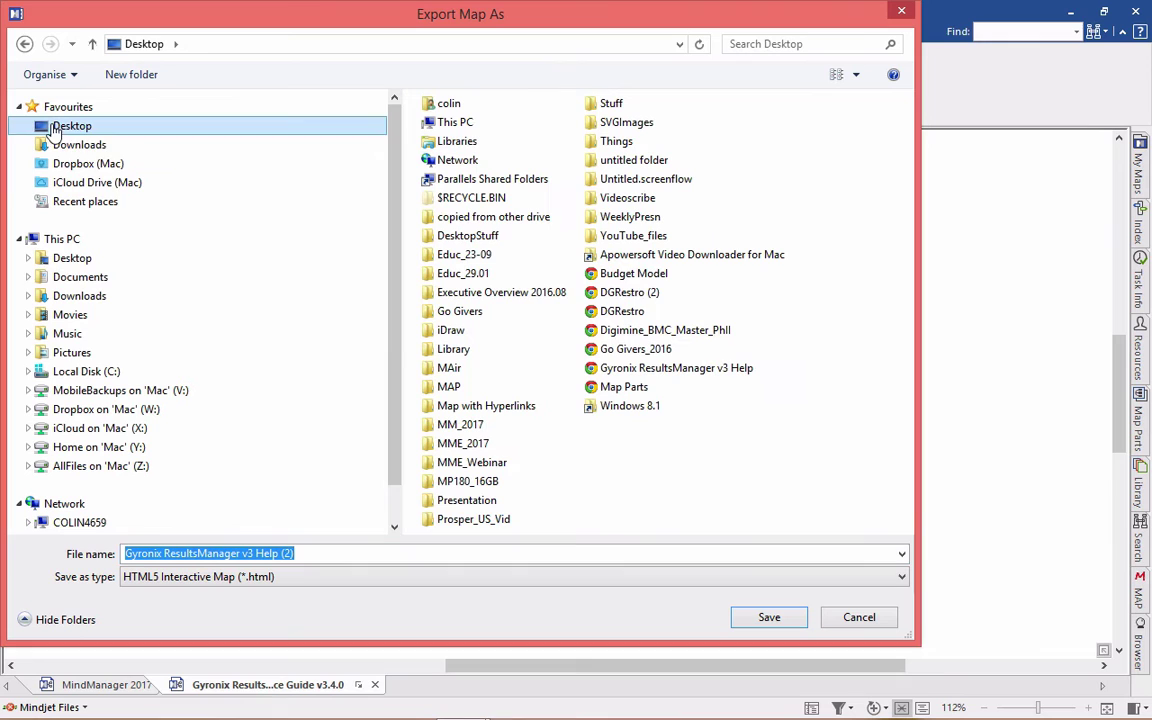
{"action": "left_click", "coordinate": [632, 370]}
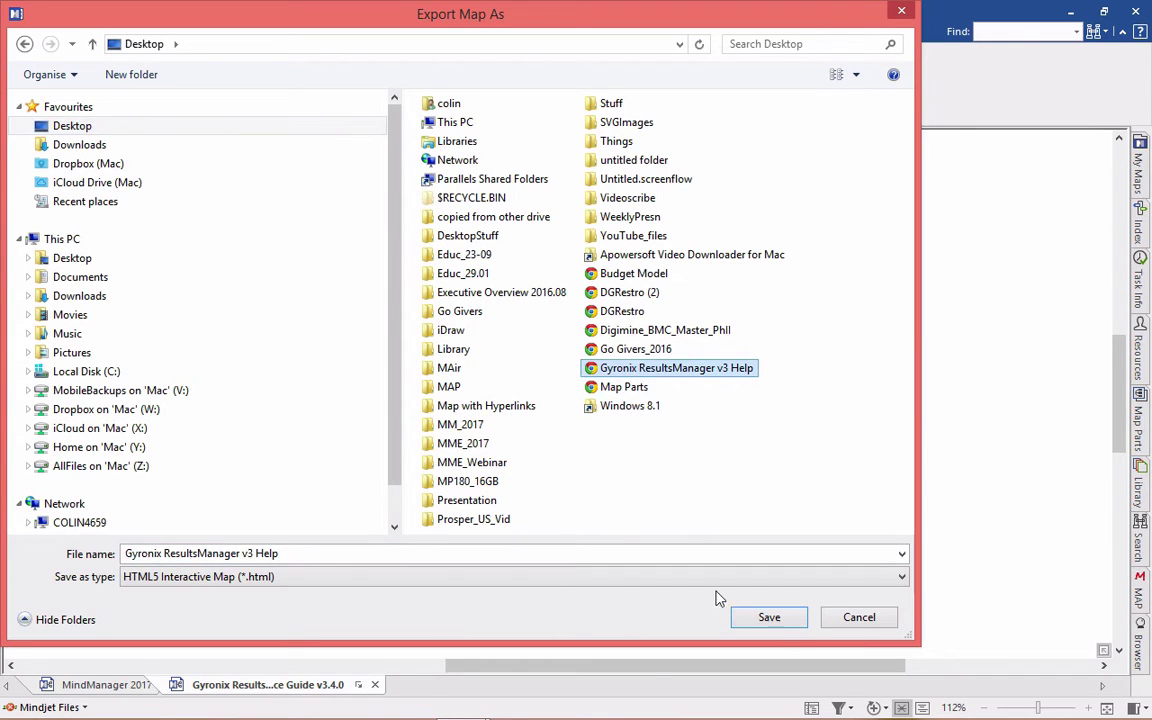
{"action": "left_click", "coordinate": [788, 617]}
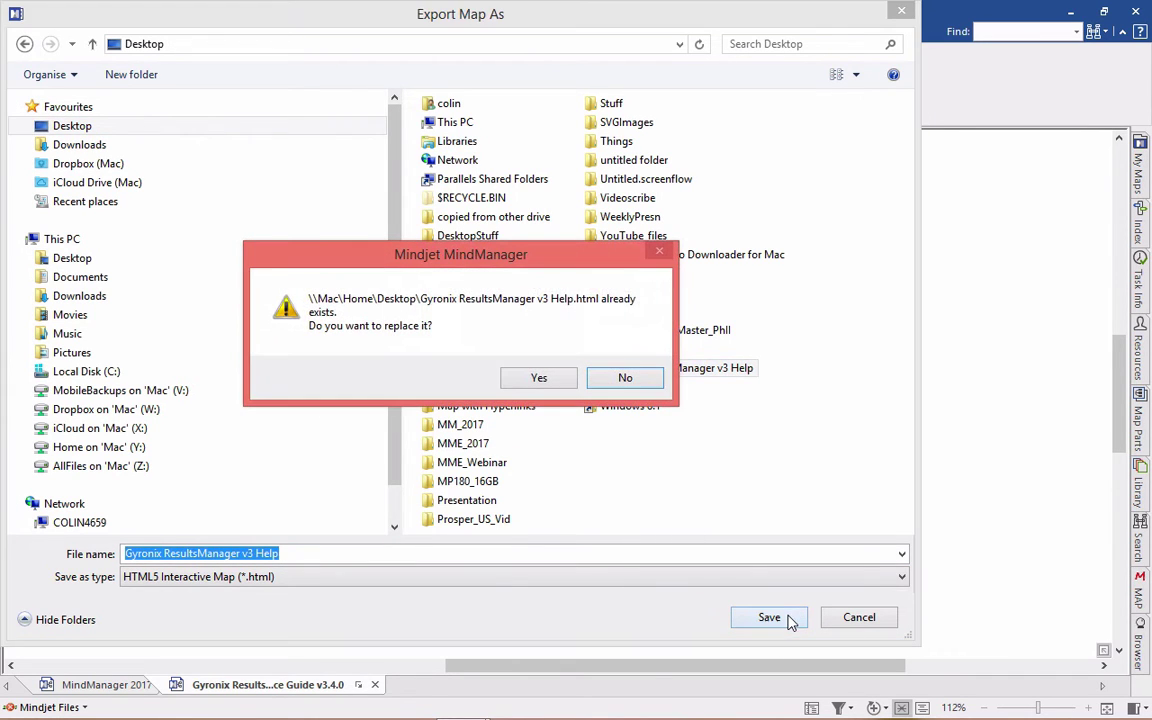
{"action": "left_click", "coordinate": [541, 378]}
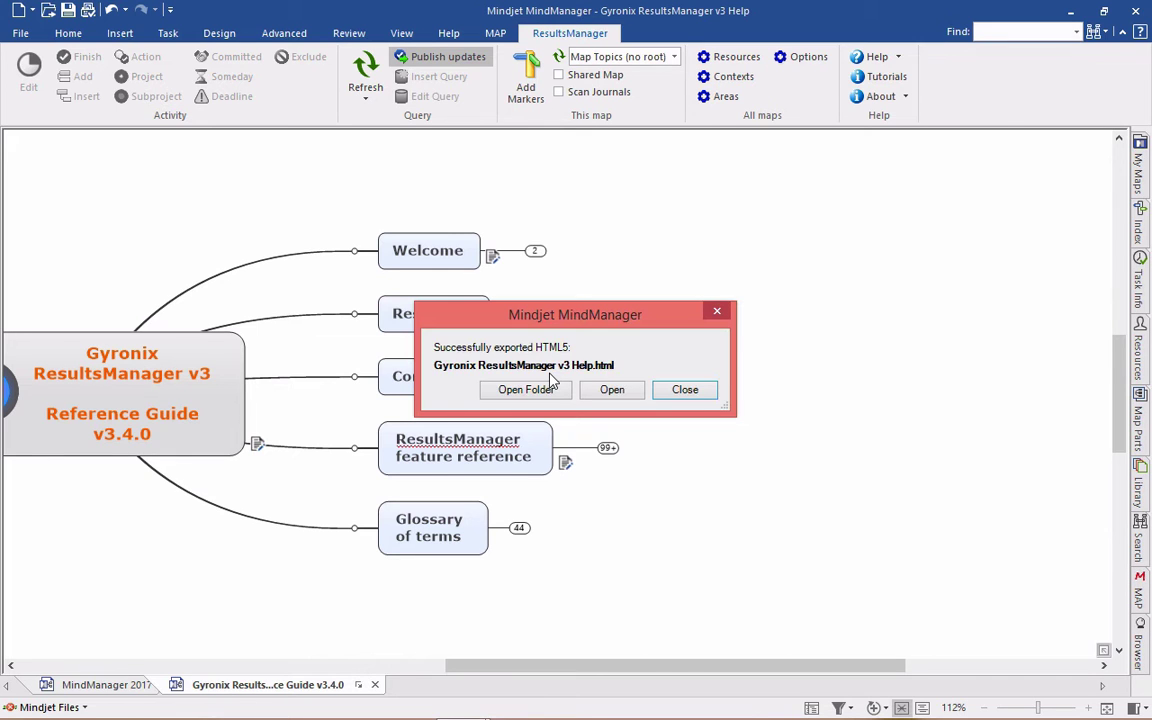
{"action": "key", "text": "super+Tab"}
{"action": "key", "text": "super+Tab"}
{"action": "key", "text": "super+Tab"}
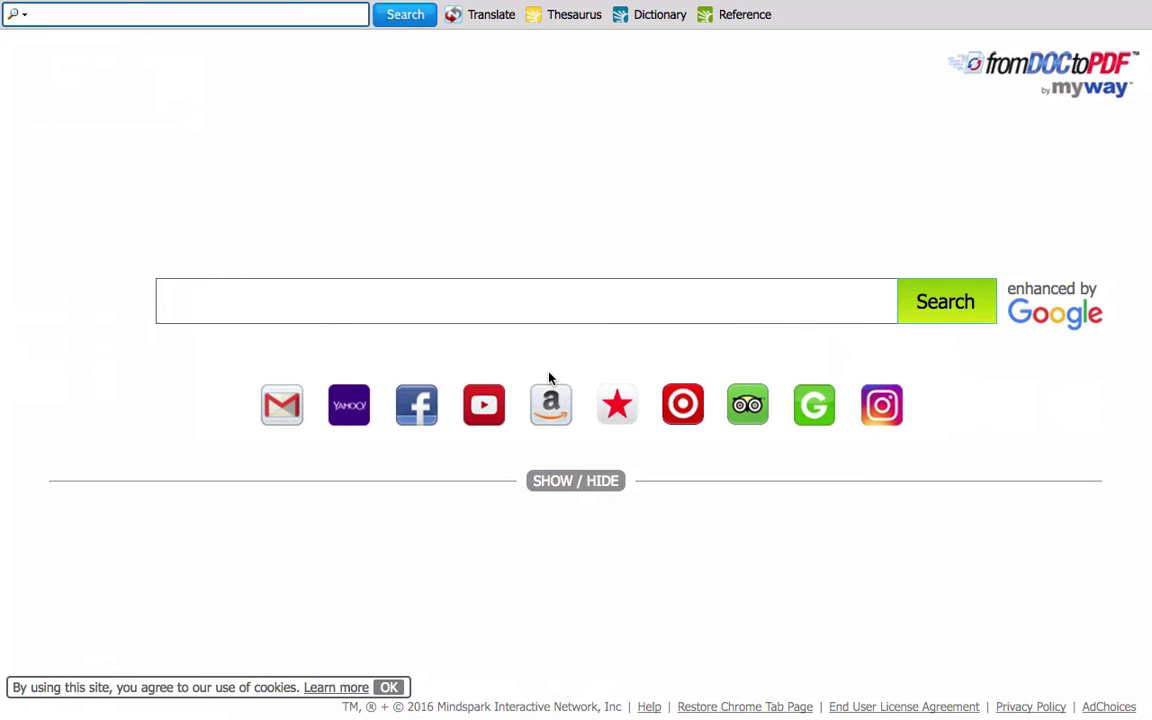
Step: Open Gyronix ResultsManager v3 Help.html in Chrome, expand Resources and show the Tutorials notes
{"action": "key", "text": "super+o"}
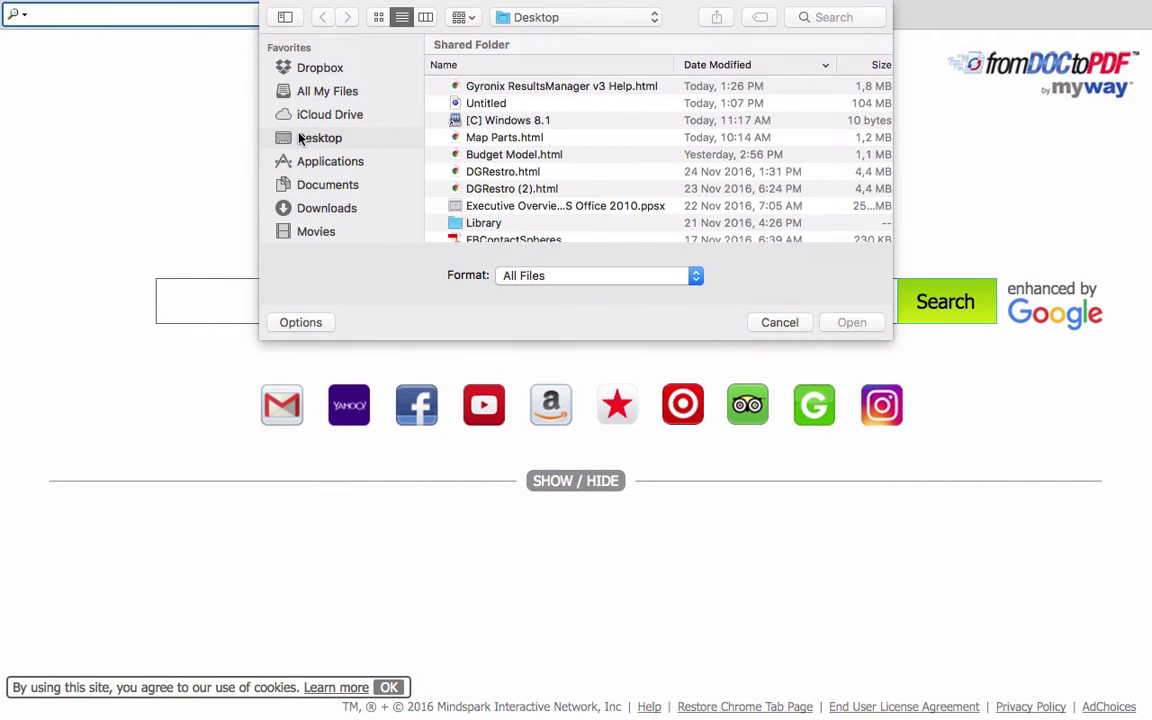
{"action": "left_click", "coordinate": [496, 86]}
{"action": "left_click", "coordinate": [850, 323]}
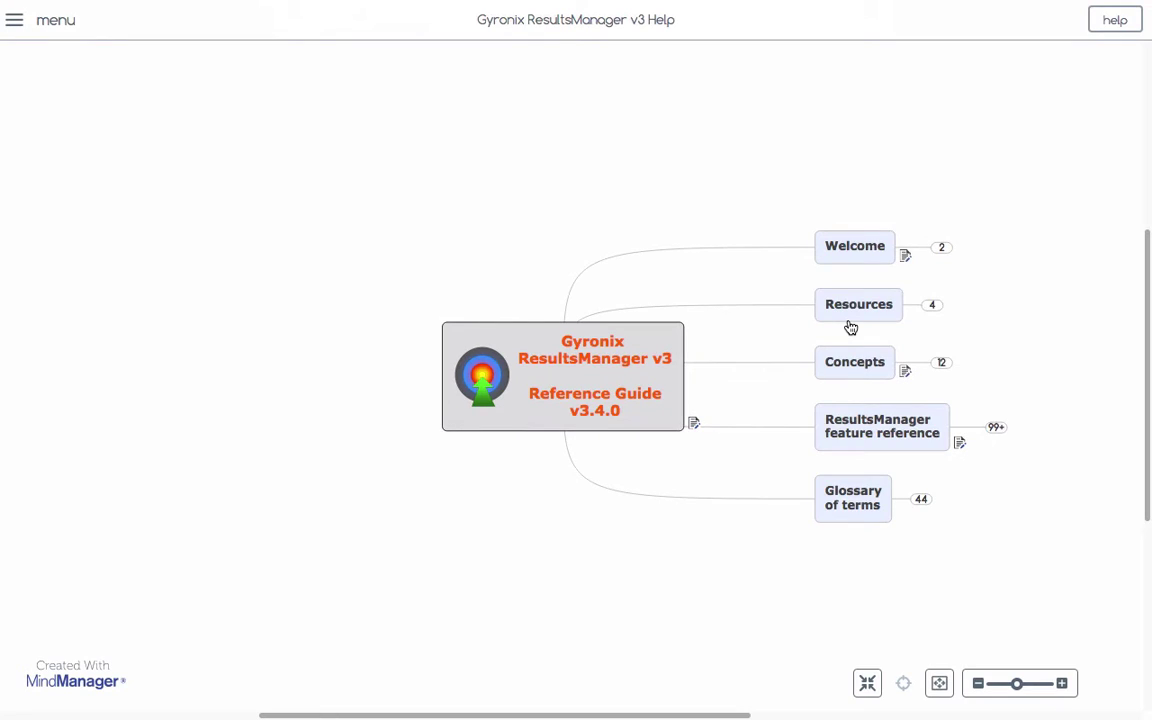
{"action": "left_click", "coordinate": [932, 305]}
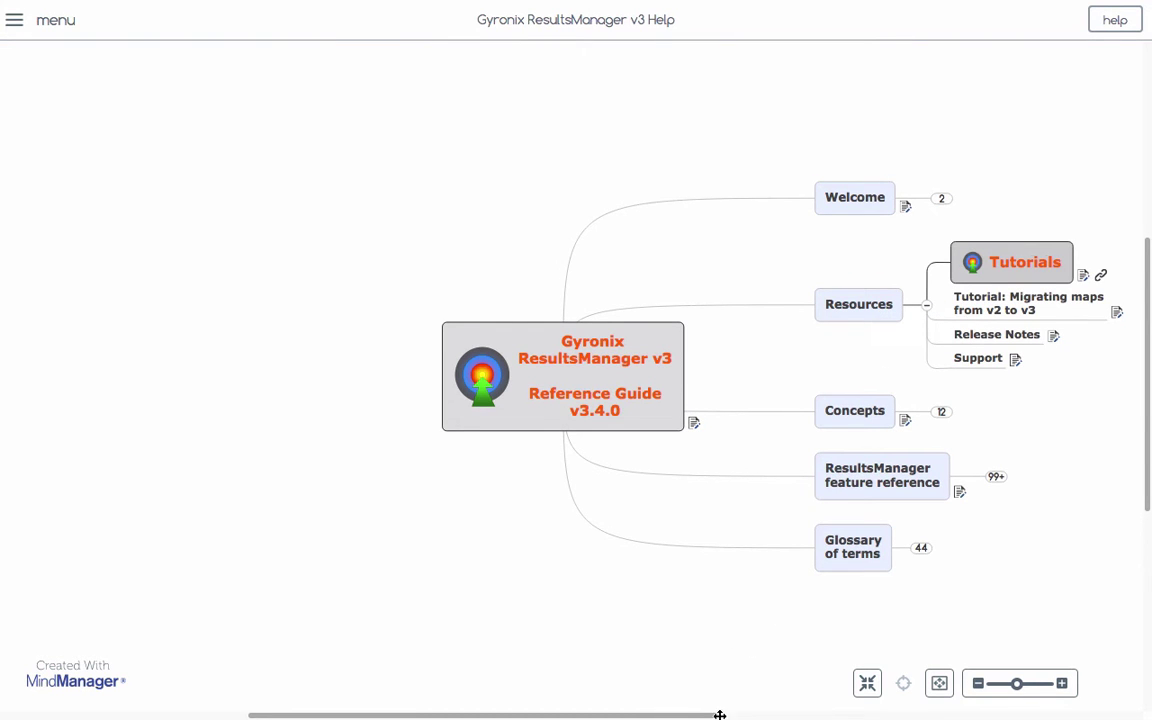
{"action": "left_click_drag", "start_coordinate": [719, 715], "coordinate": [838, 712]}
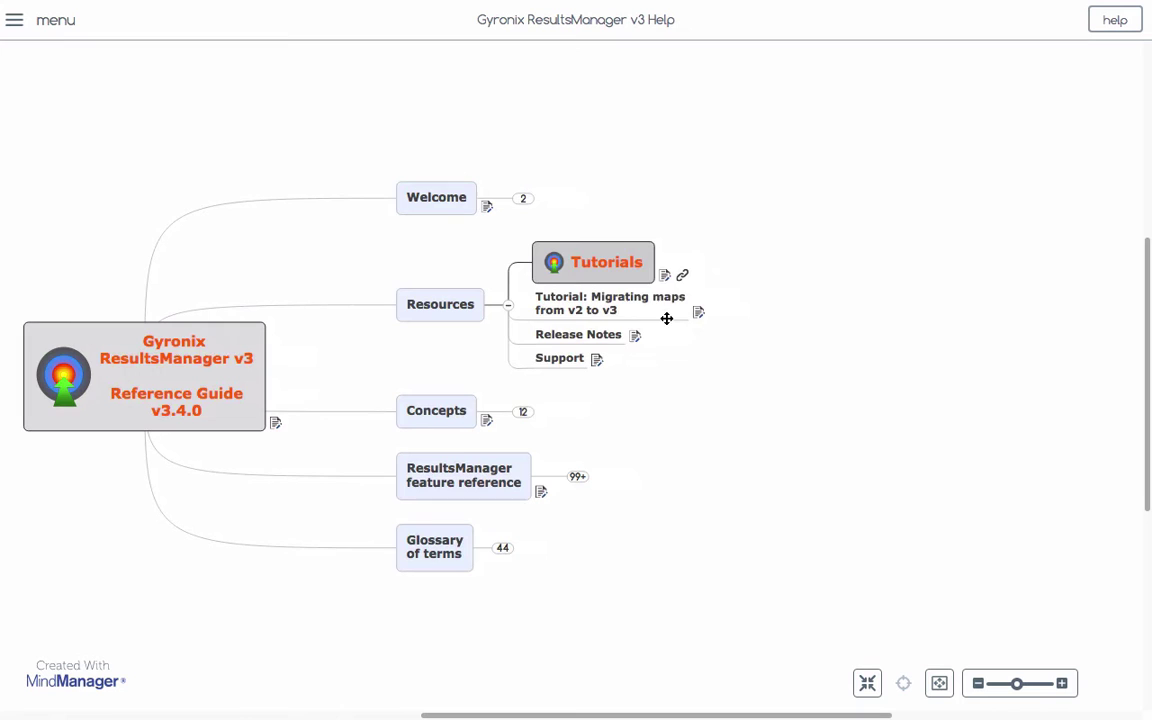
{"action": "left_click", "coordinate": [664, 274]}
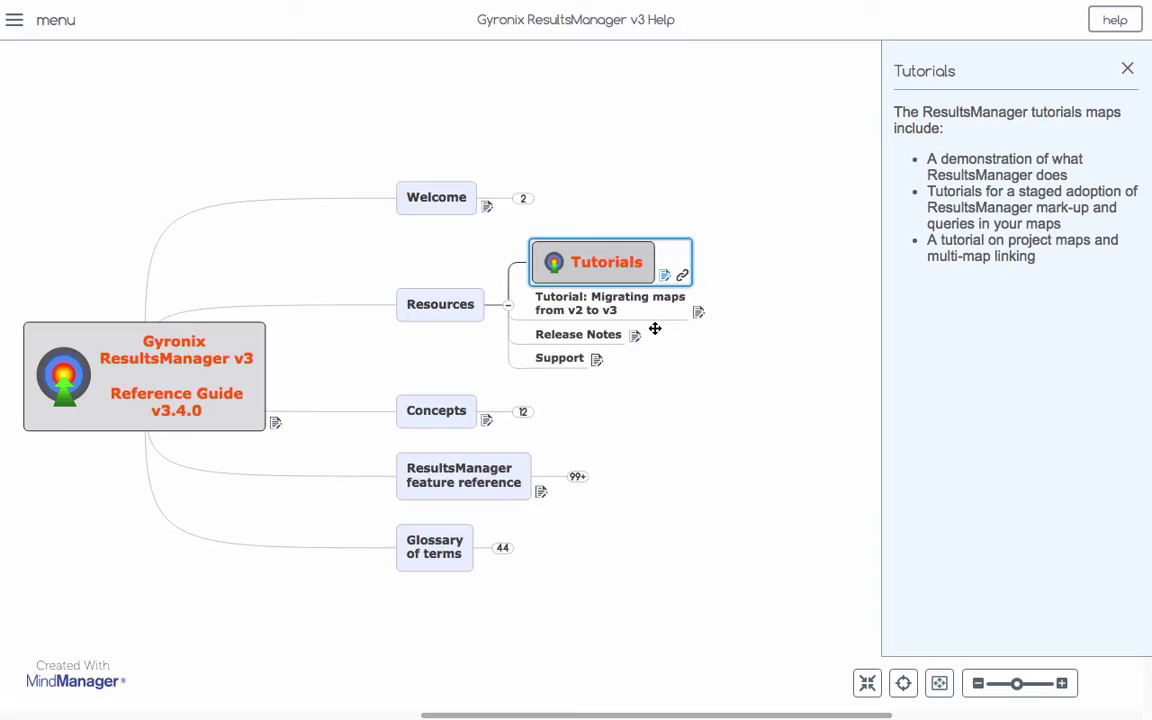
Step: Return to MindManager and dismiss the export success message
{"action": "key", "text": "ctrl+Left"}
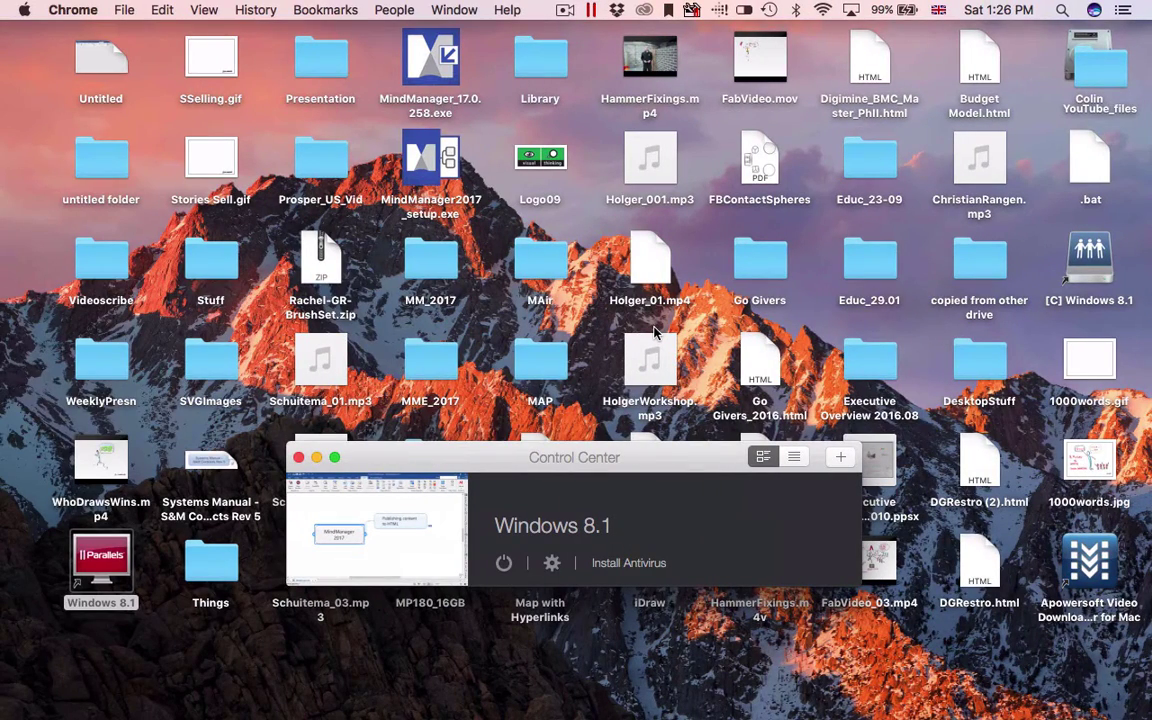
{"action": "key", "text": "super+Tab"}
{"action": "key", "text": "super+Tab"}
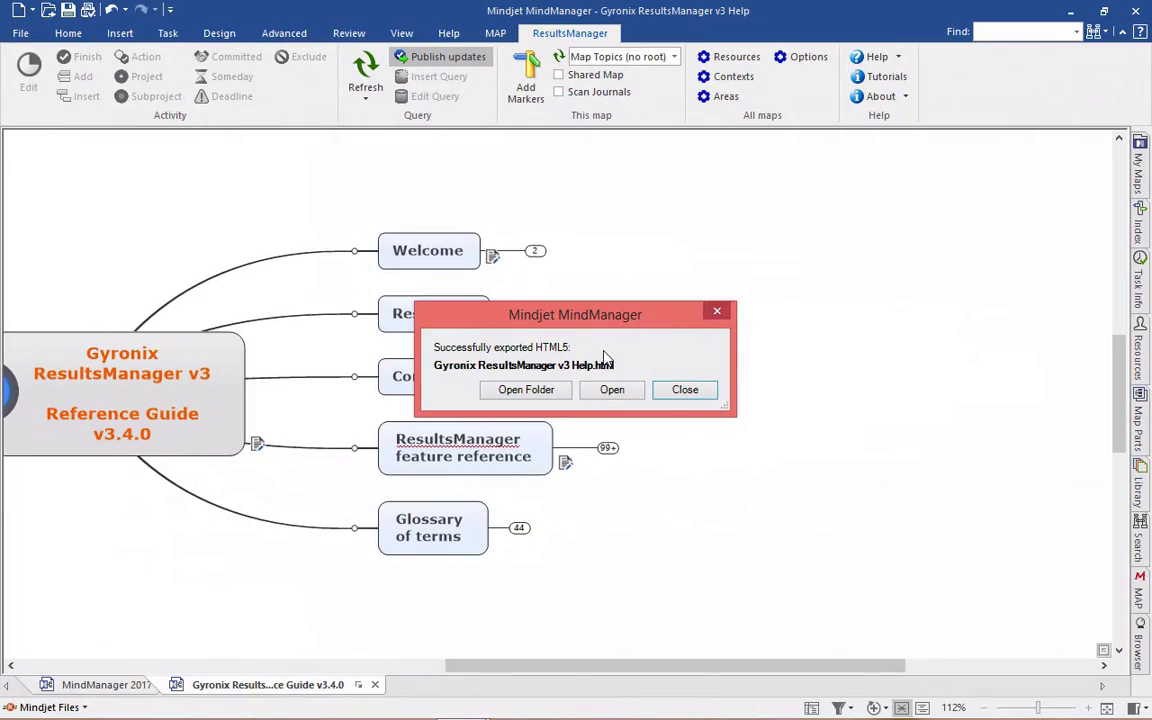
{"action": "left_click", "coordinate": [682, 392]}
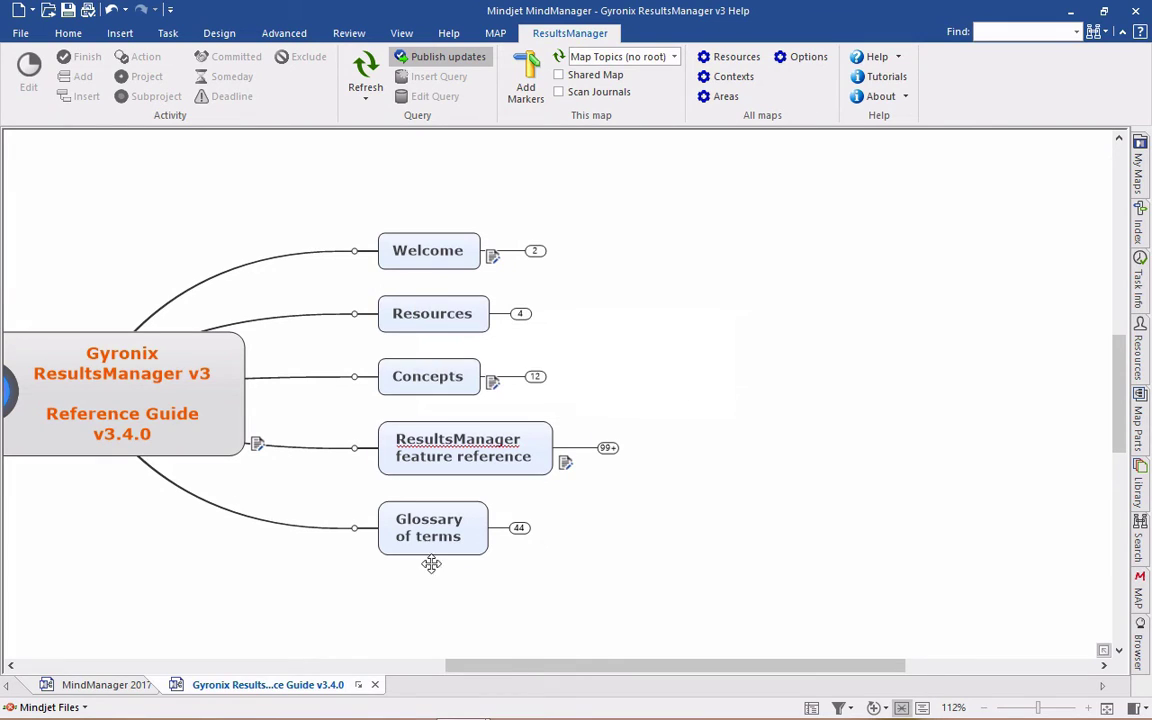
Step: Select the central Reference Guide topic and run Linked Map Roll Up from the Map tab
{"action": "left_click_drag", "start_coordinate": [508, 676], "coordinate": [382, 672]}
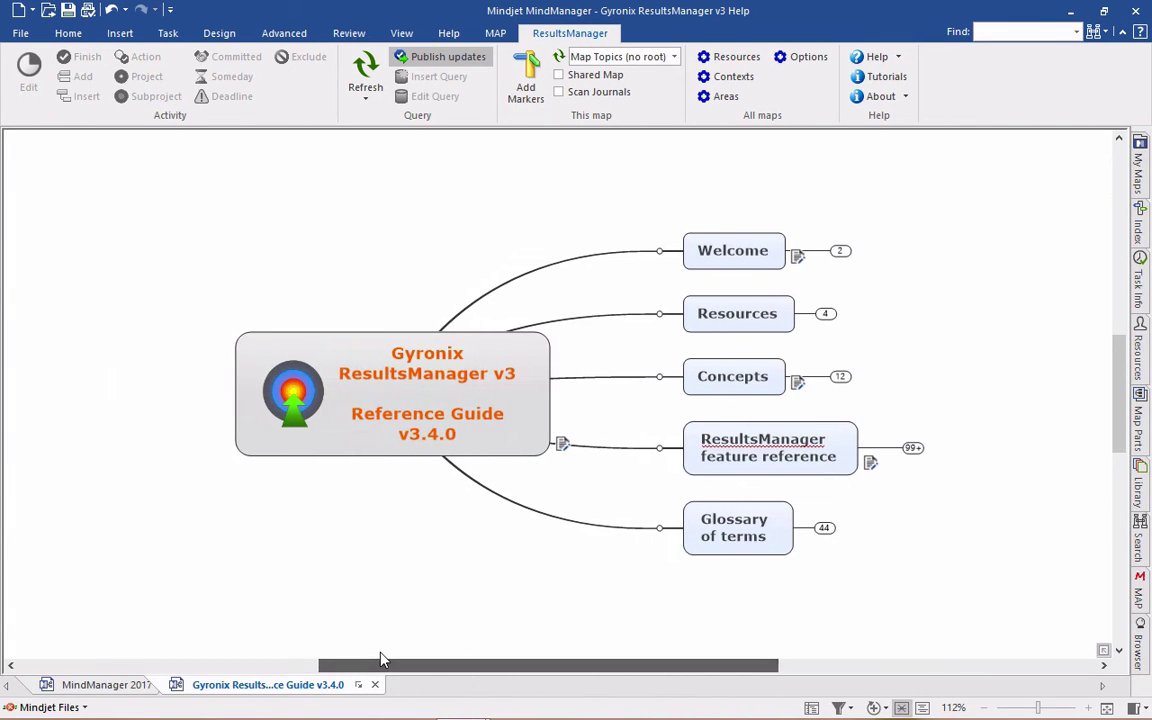
{"action": "left_click", "coordinate": [495, 33]}
{"action": "left_click", "coordinate": [392, 373]}
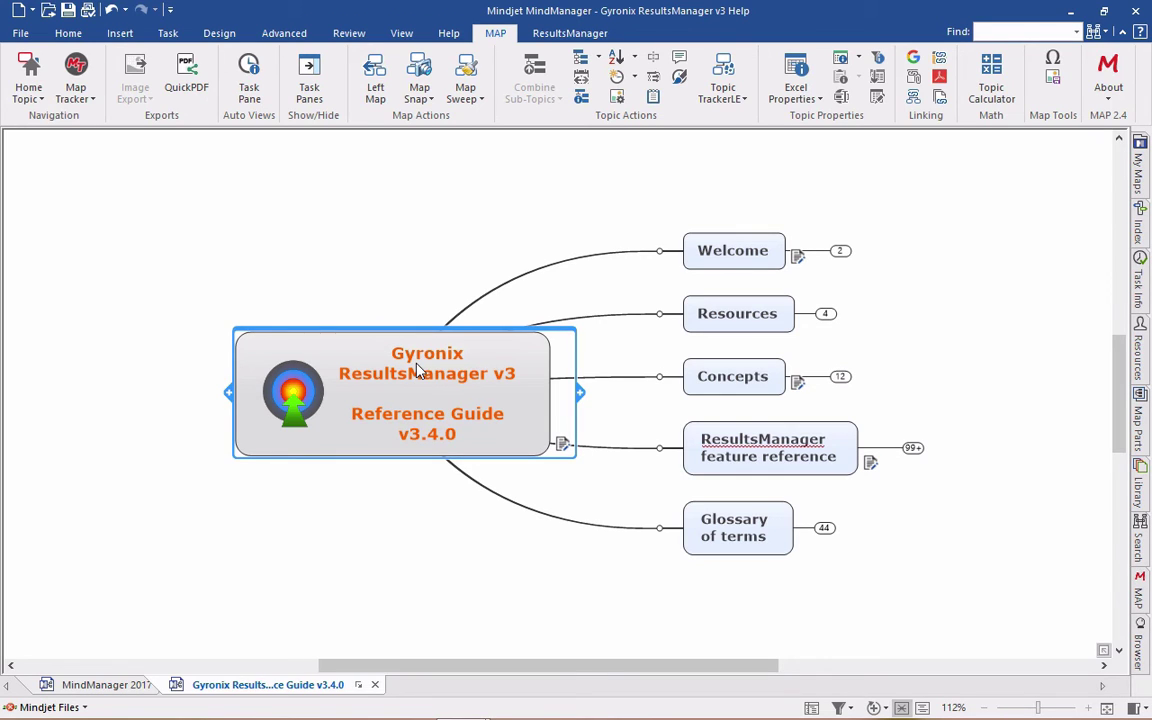
{"action": "left_click", "coordinate": [913, 100]}
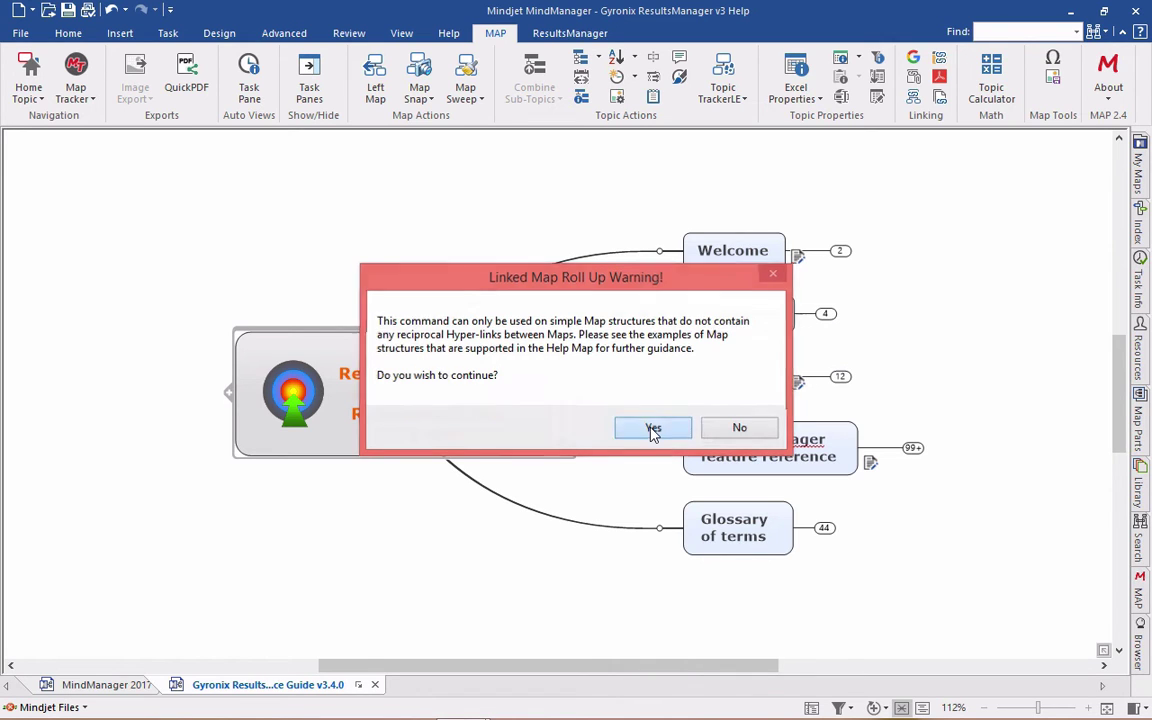
Step: Confirm the Linked Map Roll Up warning so the linked maps become attachments
{"action": "left_click", "coordinate": [652, 428]}
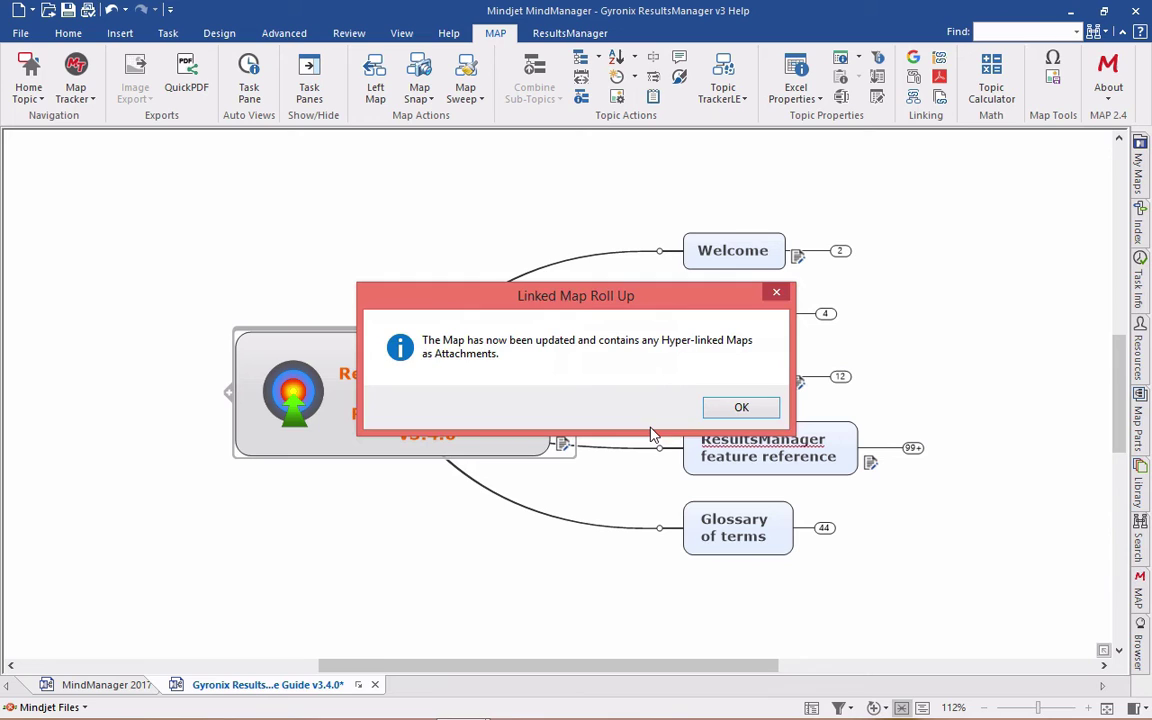
Step: Dismiss the roll-up completion message and start an HTML5 Interactive Map export
{"action": "left_click", "coordinate": [741, 410]}
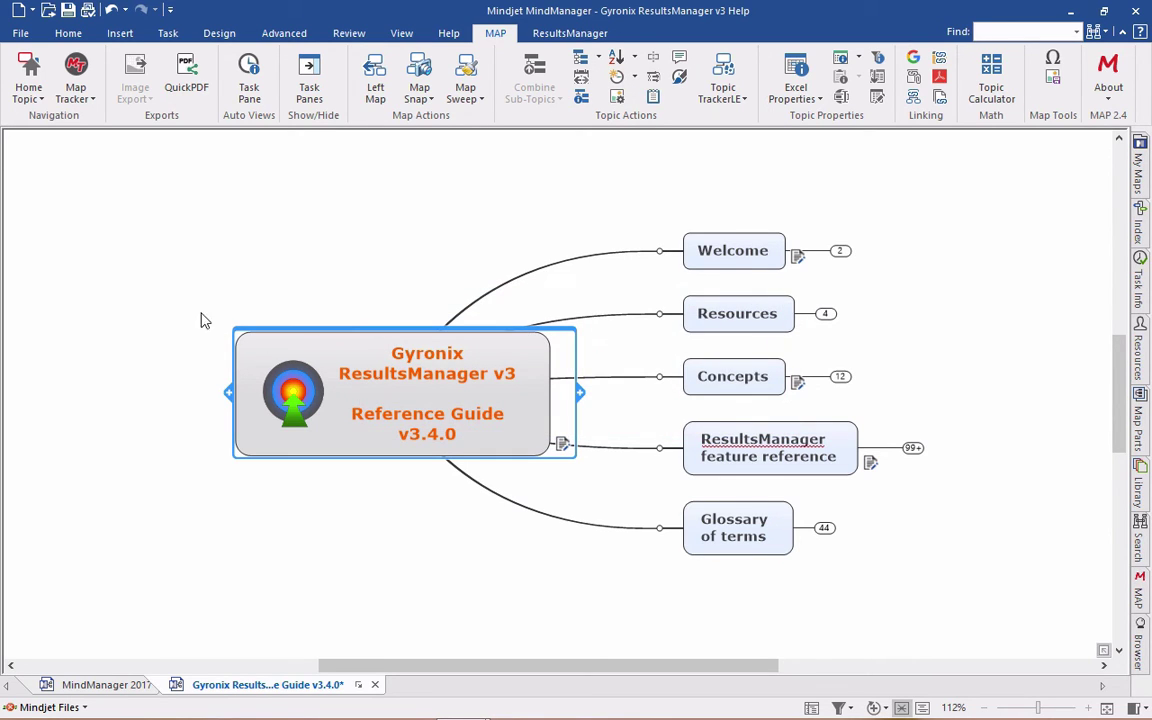
{"action": "left_click", "coordinate": [20, 33]}
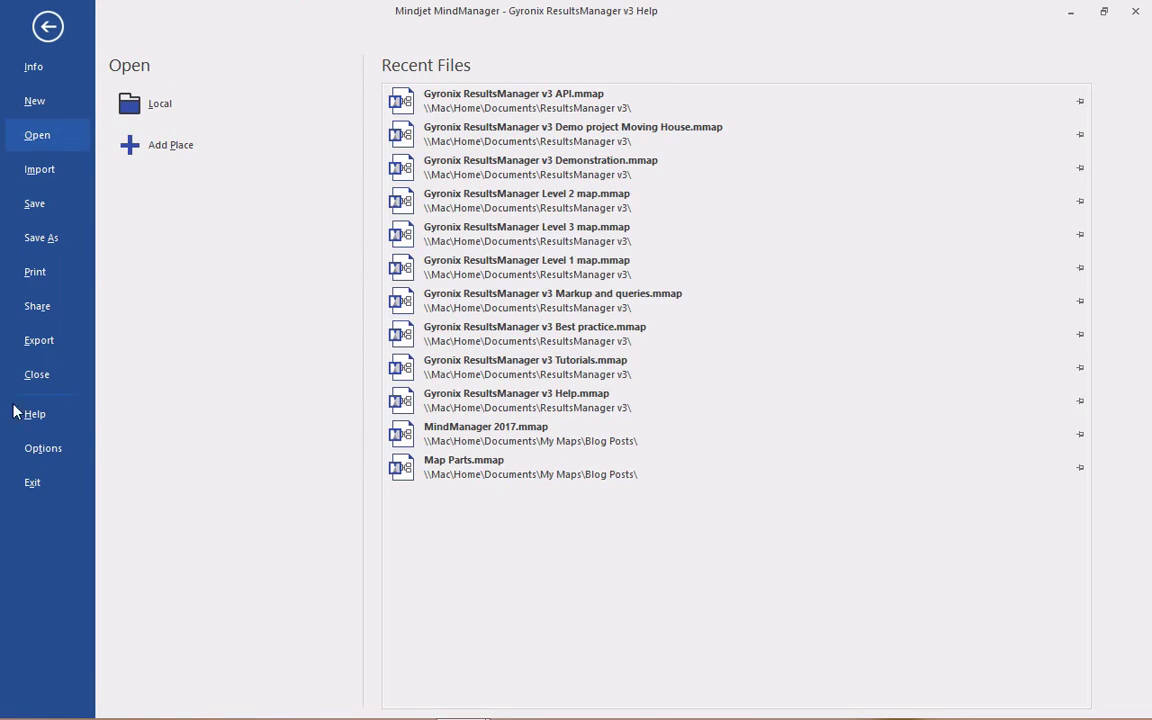
{"action": "left_click", "coordinate": [38, 340]}
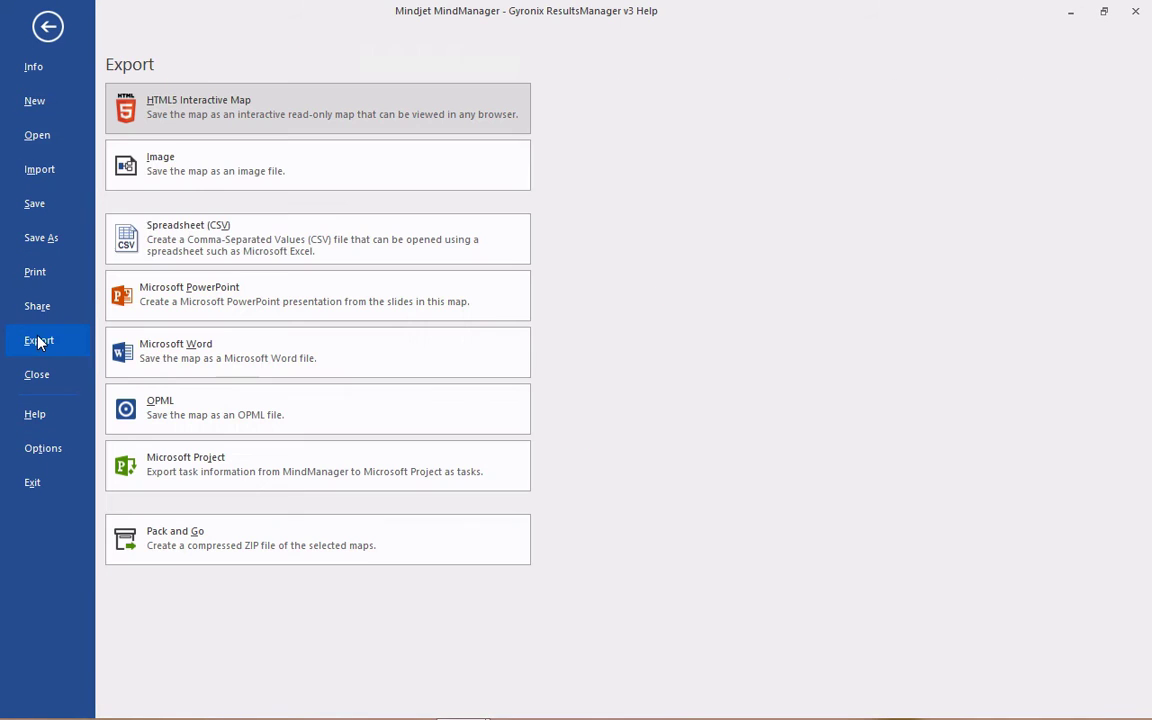
{"action": "left_click", "coordinate": [197, 102]}
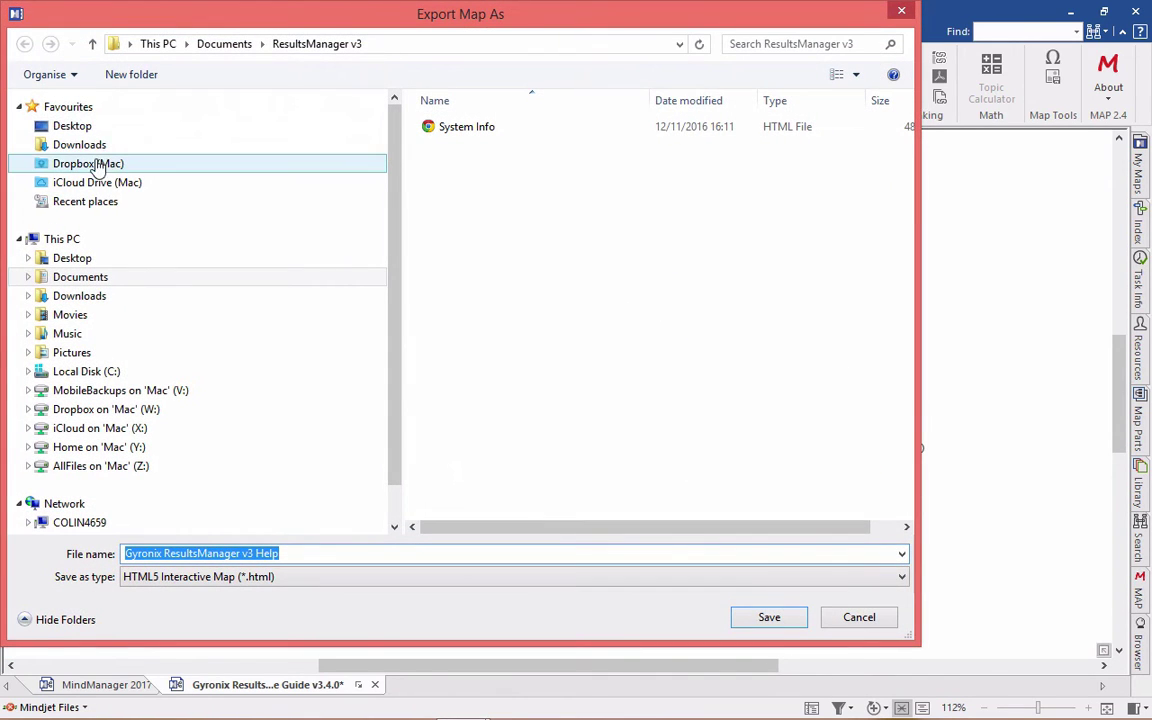
Step: Save to the Desktop over 'Gyronix ResultsManager v3 Help' and close the success message
{"action": "left_click", "coordinate": [72, 125]}
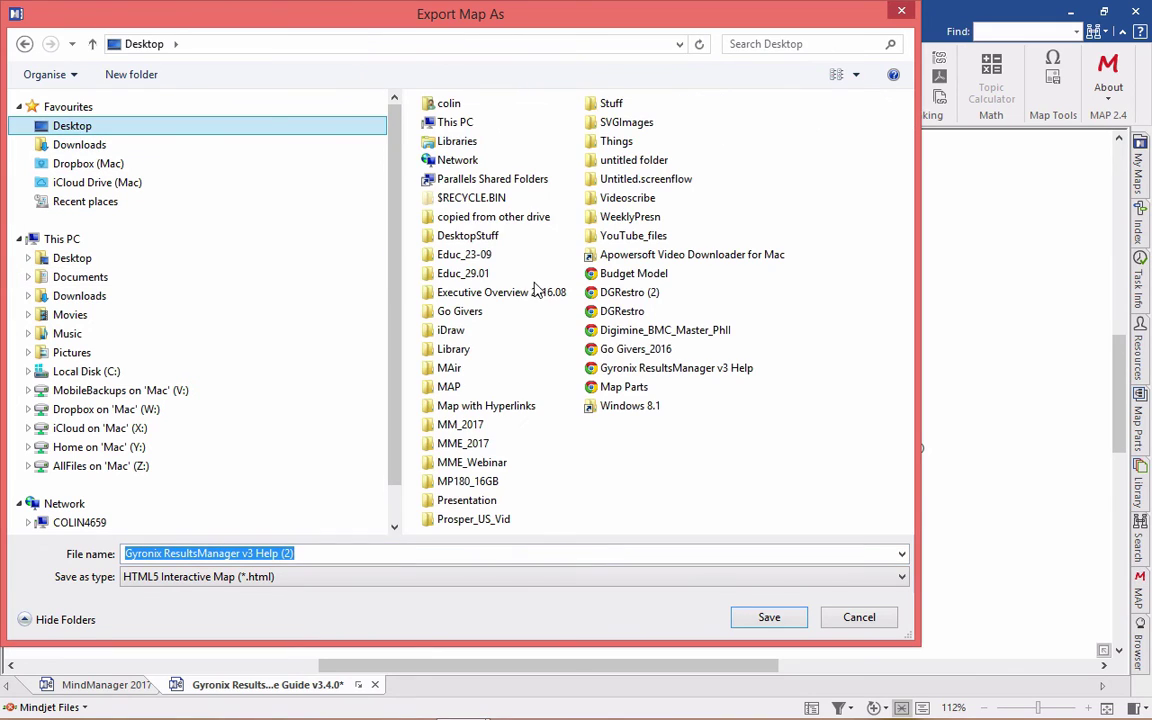
{"action": "left_click", "coordinate": [607, 370]}
{"action": "left_click", "coordinate": [769, 617]}
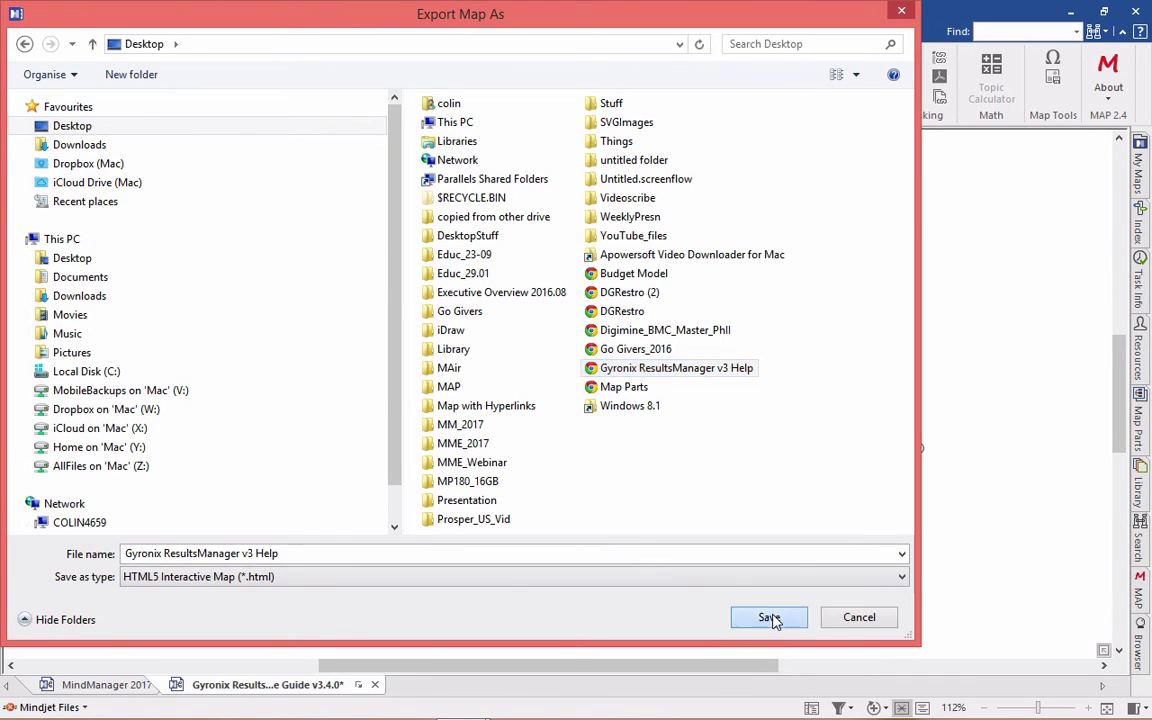
{"action": "left_click", "coordinate": [537, 378]}
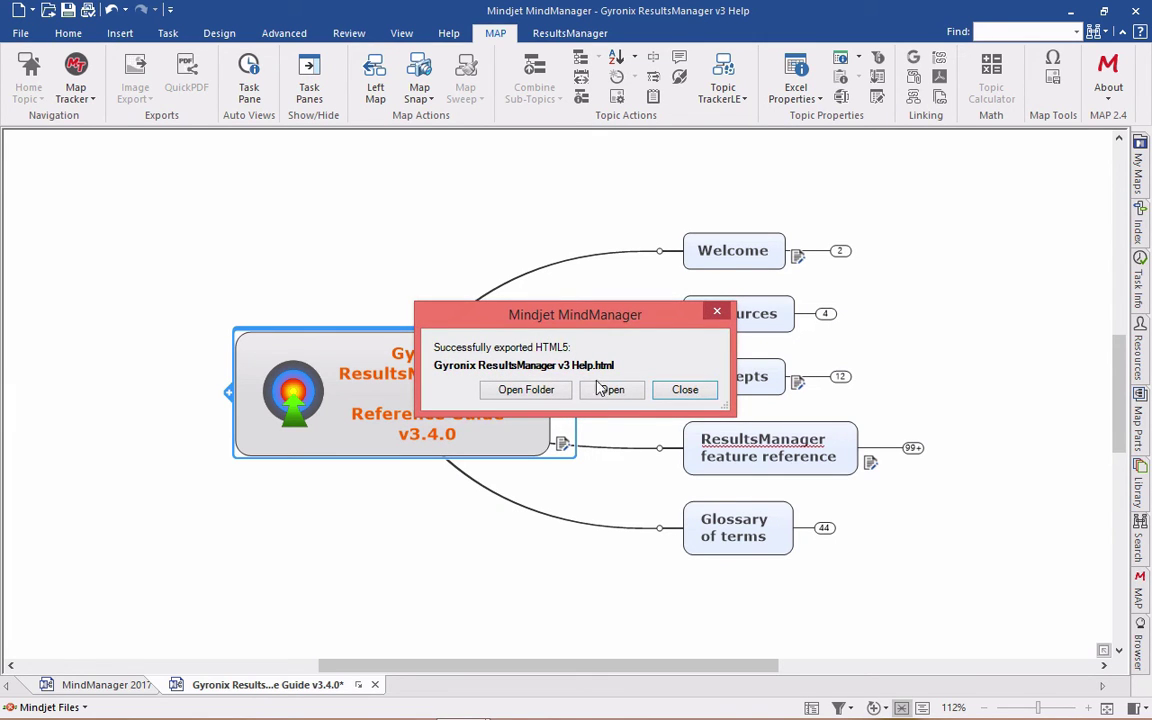
{"action": "left_click", "coordinate": [685, 389]}
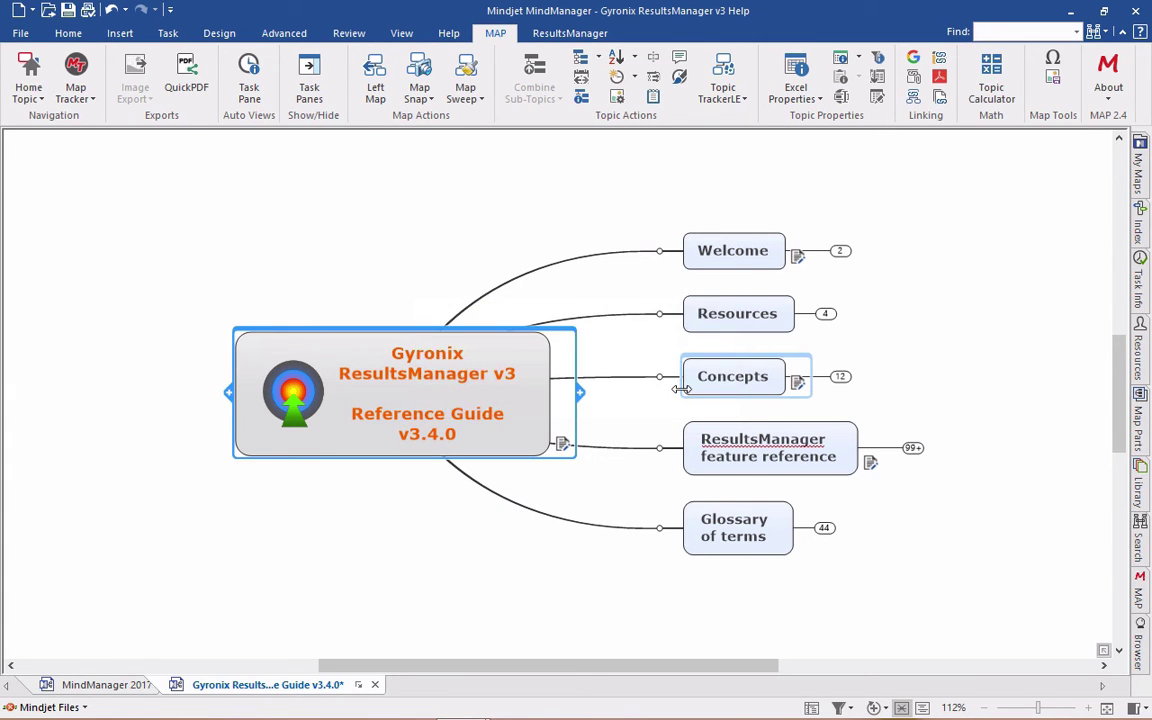
Step: Switch to Chrome and open Gyronix ResultsManager v3 Help.html from the Desktop
{"action": "key", "text": "super+Tab"}
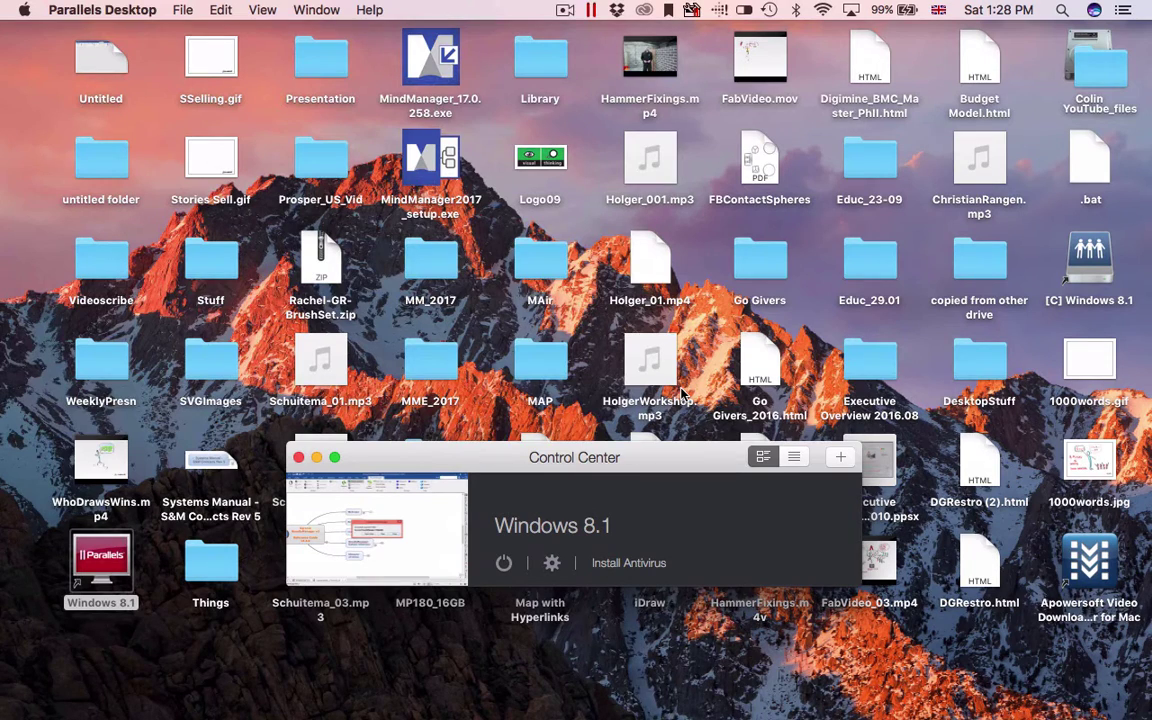
{"action": "key", "text": "super+Tab"}
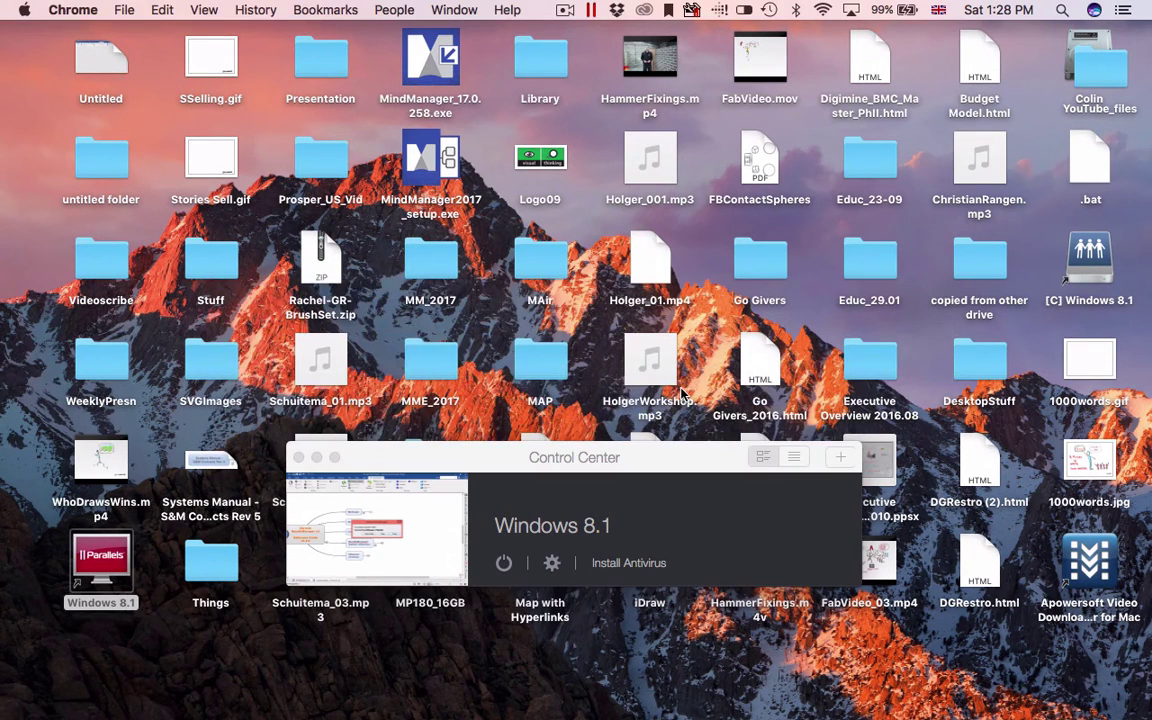
{"action": "key", "text": "super+o"}
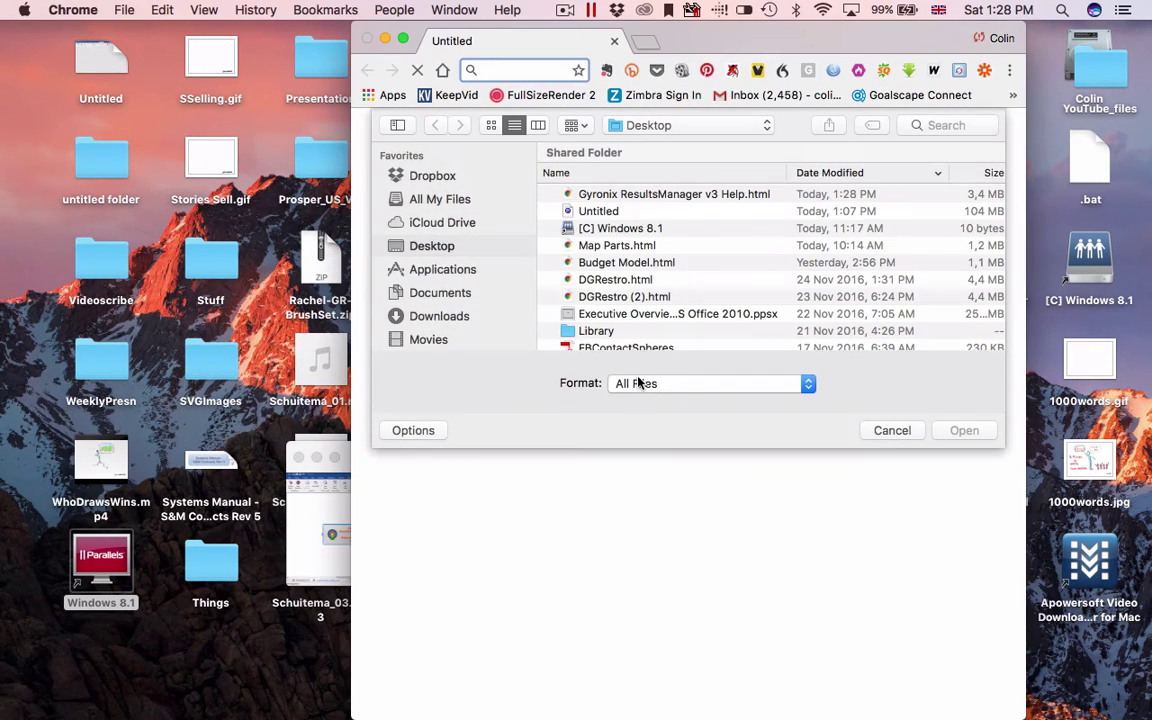
{"action": "double_click", "coordinate": [605, 195]}
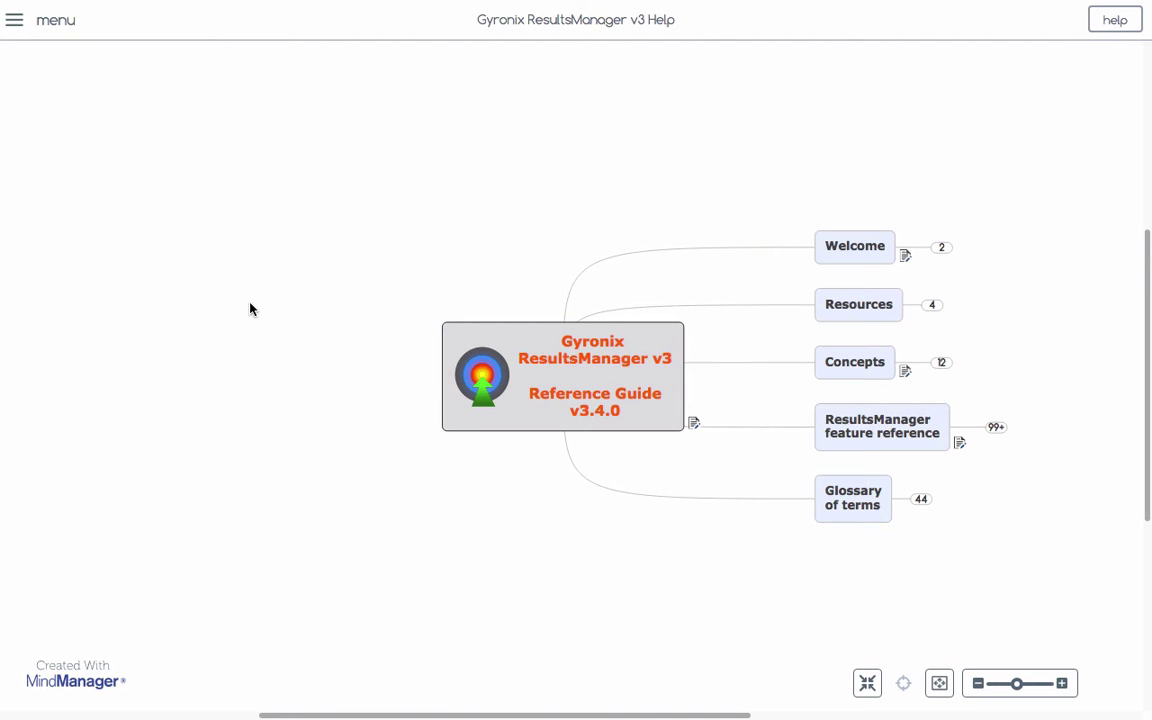
Step: Zoom in, expand Resources and drill from the Tutorials attachment into the Demonstration map
{"action": "left_click", "coordinate": [1018, 686]}
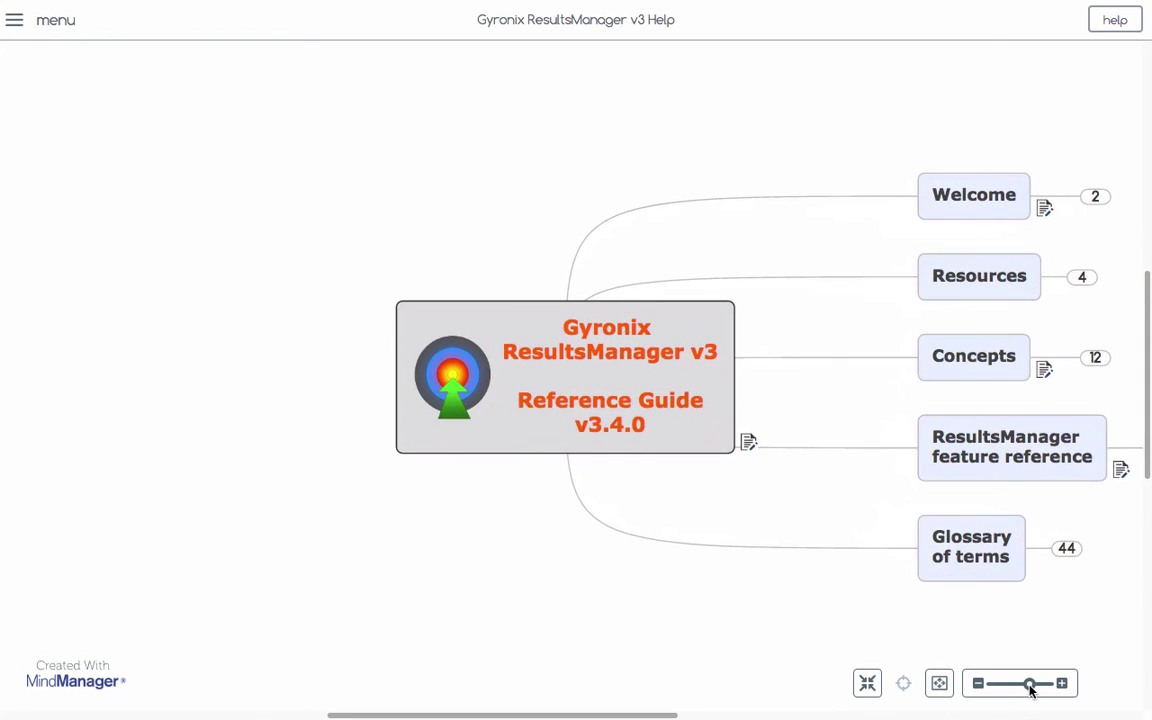
{"action": "scroll", "coordinate": [800, 635], "scroll_direction": "right", "scroll_amount": 5}
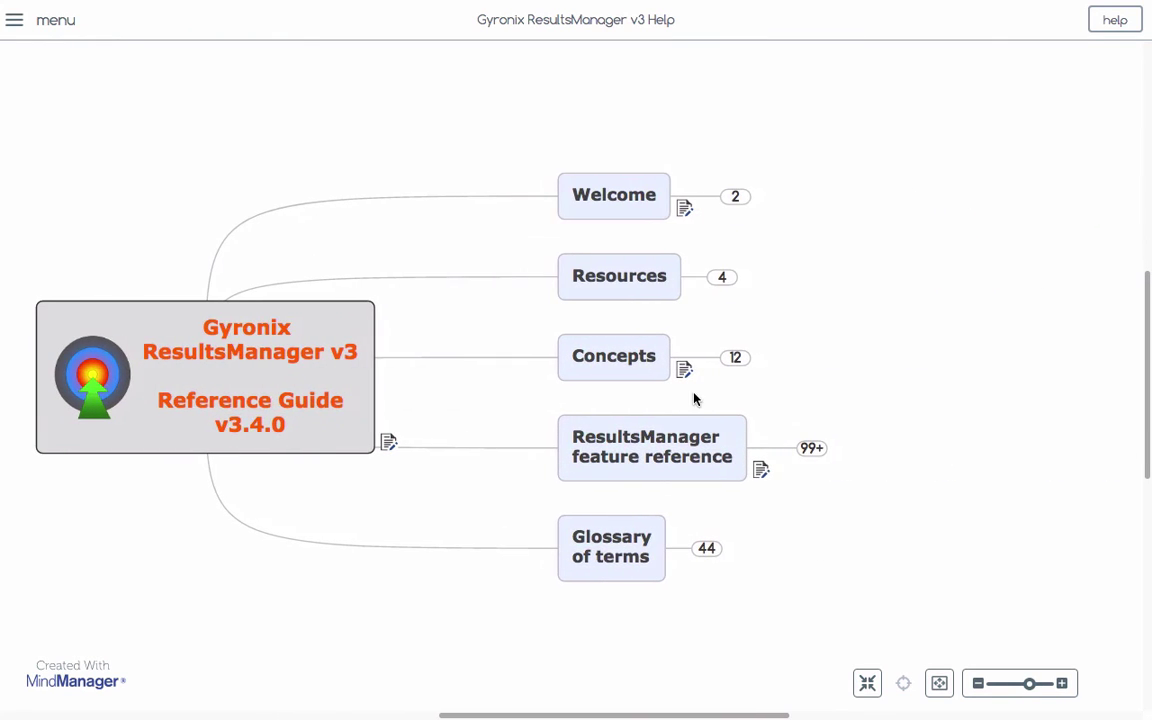
{"action": "left_click", "coordinate": [722, 280]}
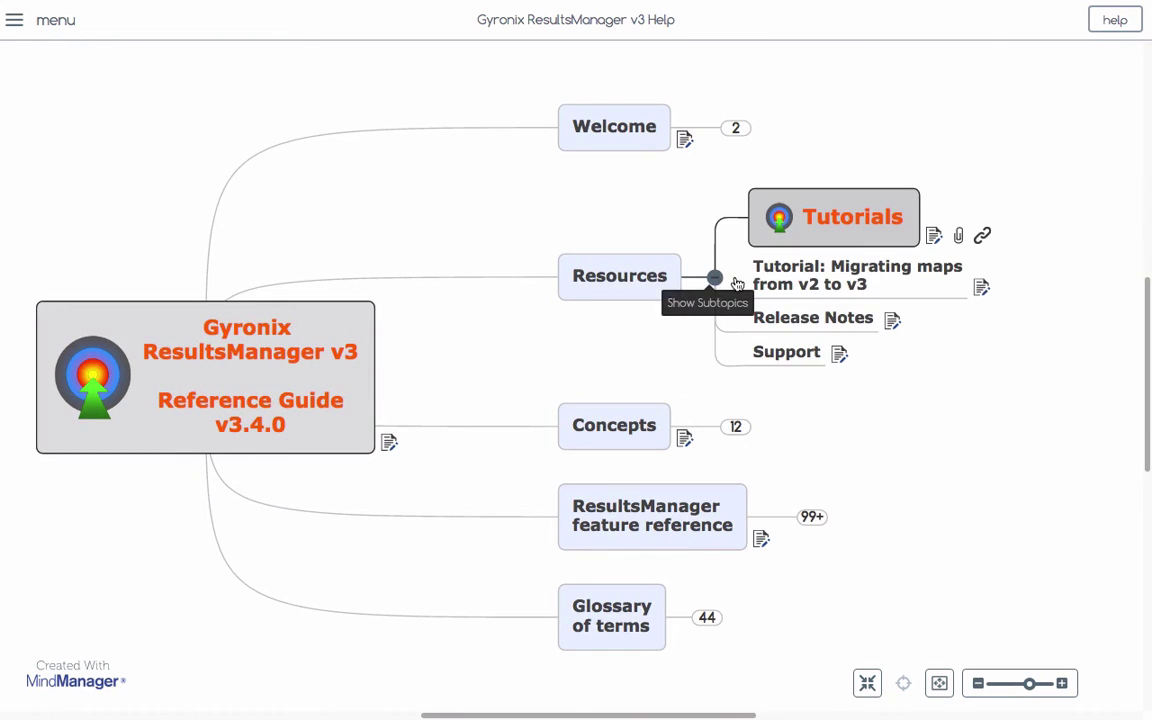
{"action": "left_click", "coordinate": [959, 236]}
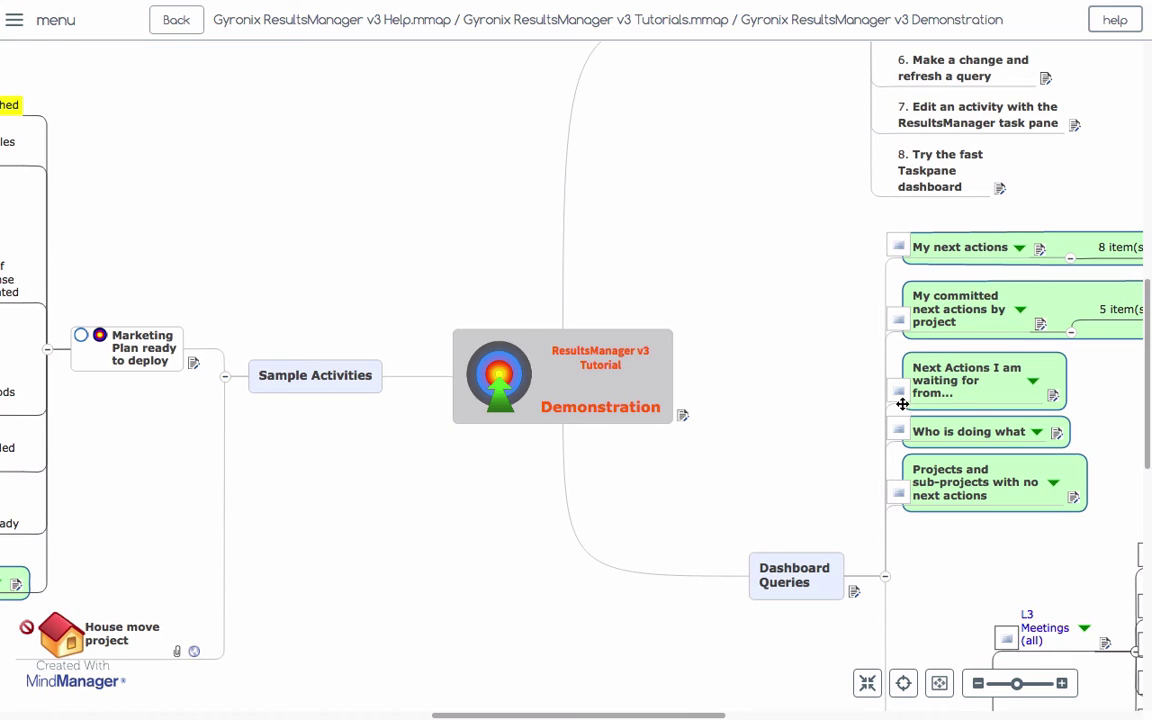
Step: Collapse the Demonstration map's branches, go back twice to the Help map, and leave Chrome
{"action": "left_click", "coordinate": [866, 685]}
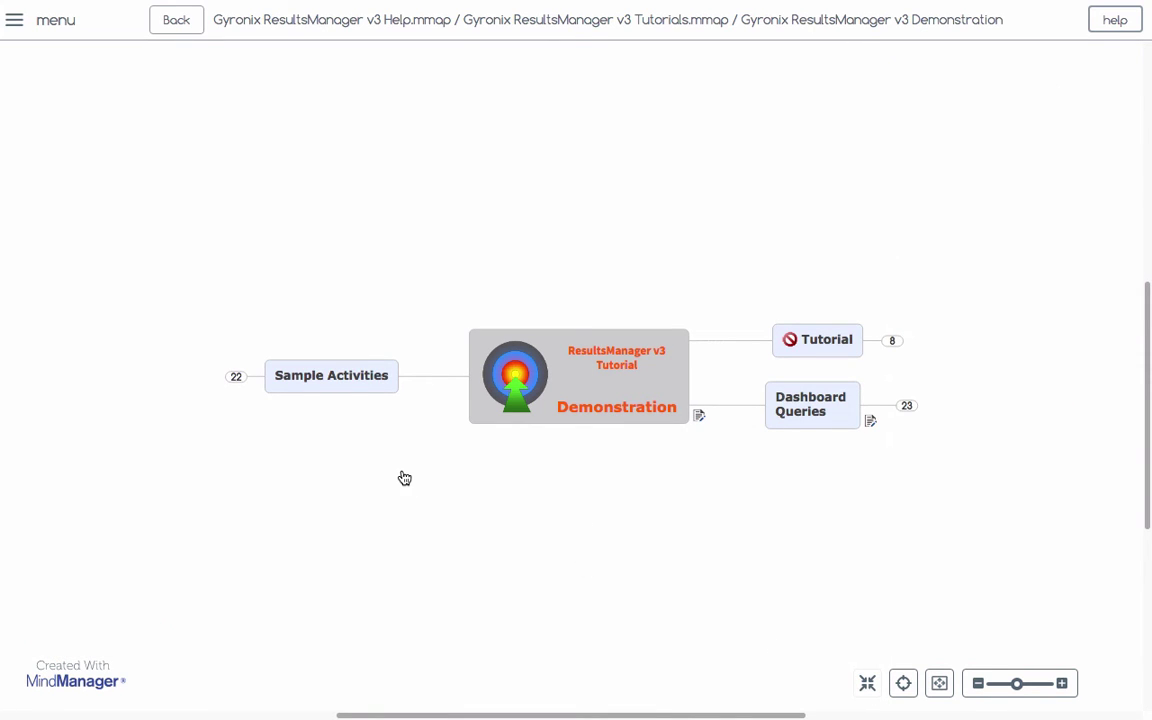
{"action": "left_click", "coordinate": [177, 20]}
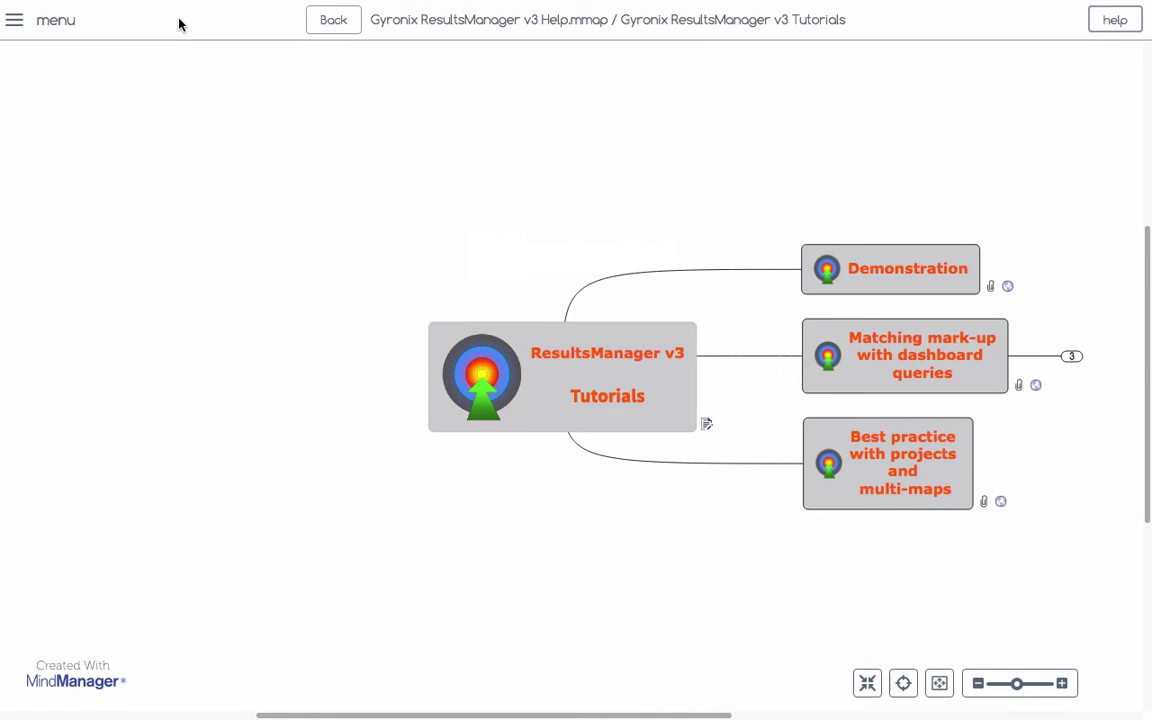
{"action": "left_click", "coordinate": [334, 22]}
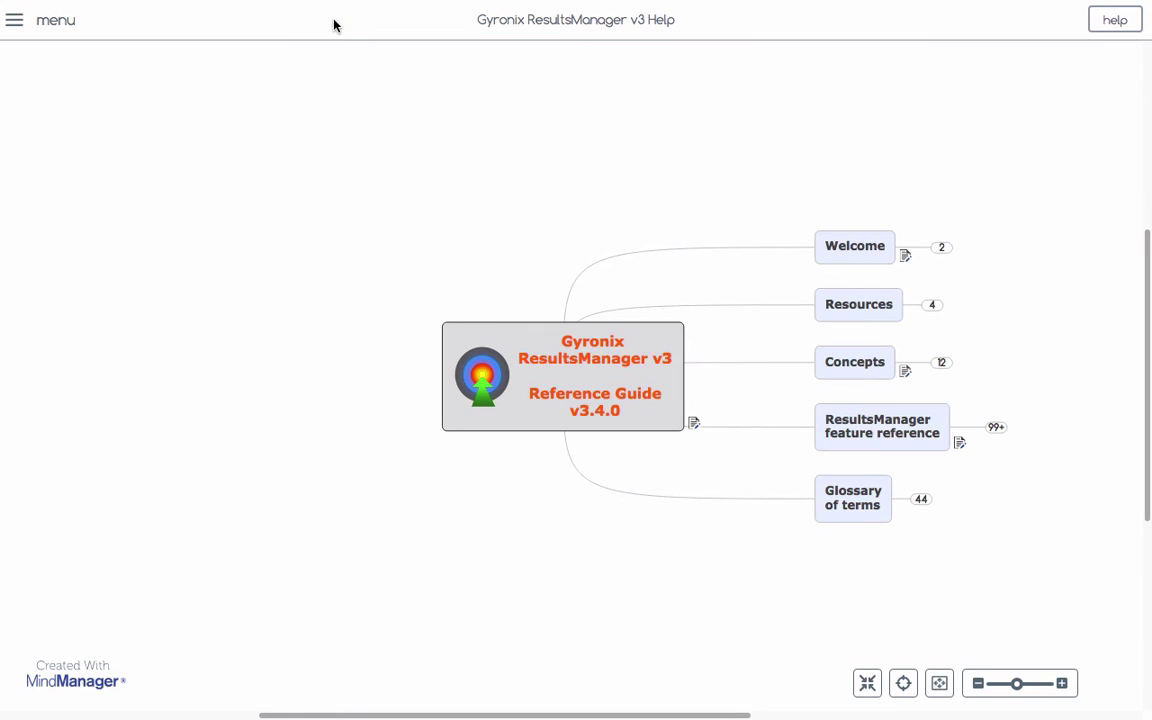
{"action": "key", "text": "super+Tab"}
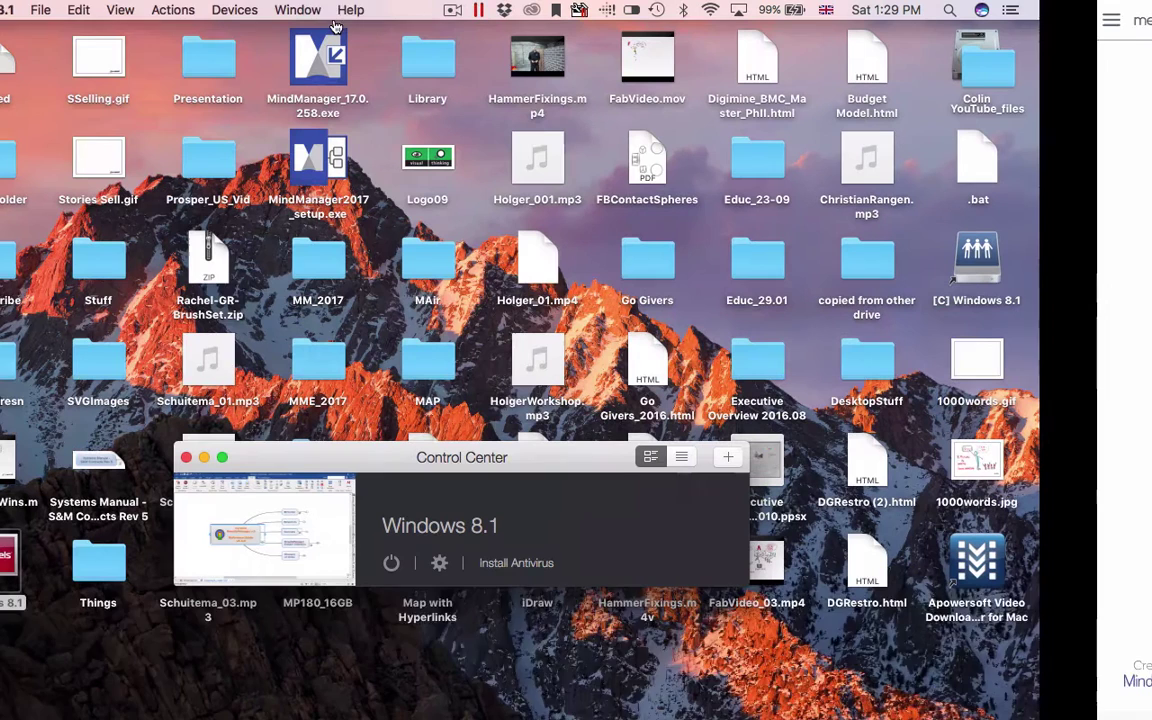
Step: Return to the Windows 8.1 VM and show the MindManager 2017 map
{"action": "key", "text": "super+Tab"}
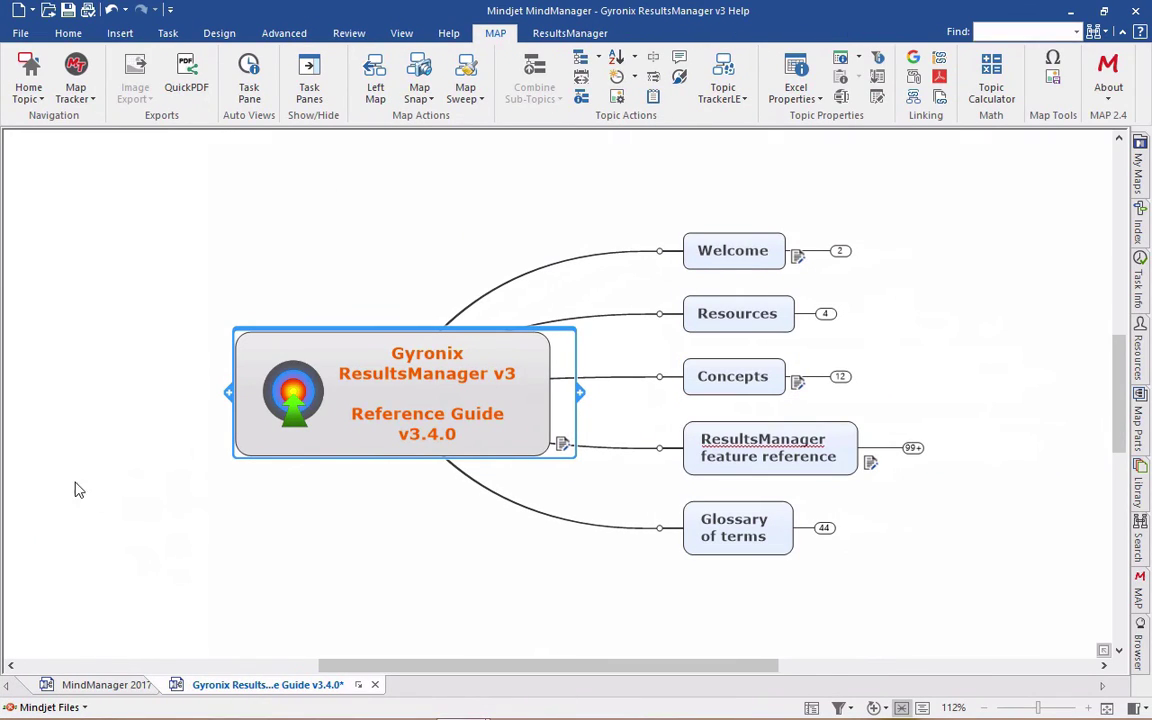
{"action": "left_click", "coordinate": [100, 686]}
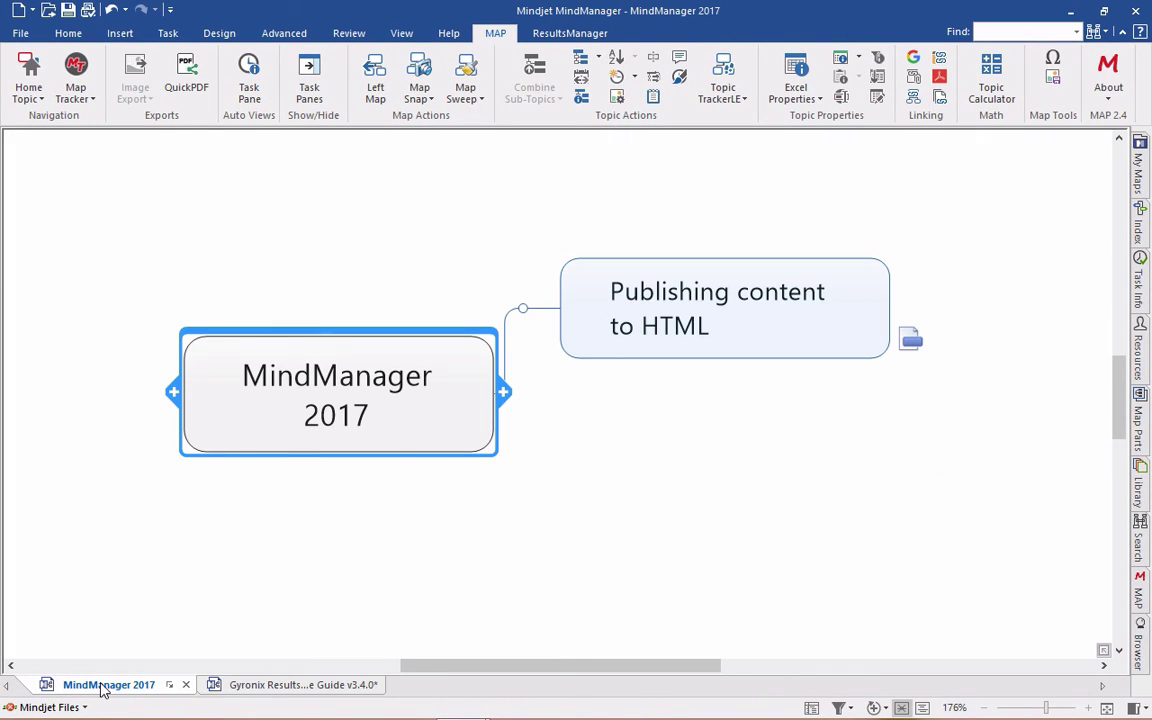